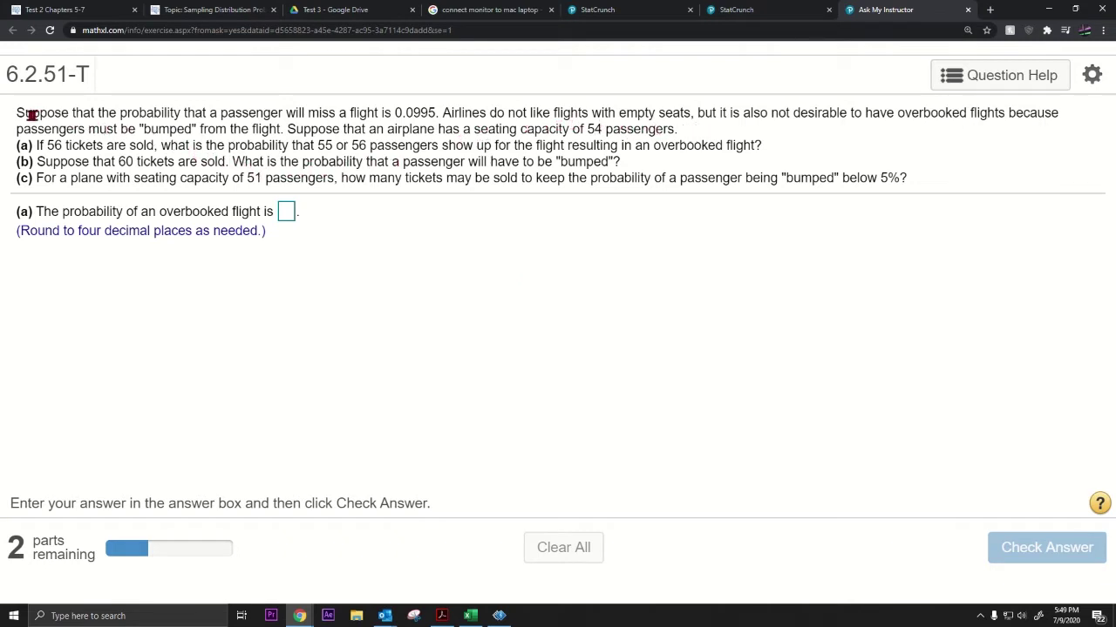
Step: Highlight the problem sentences, including the 54-seat capacity and the 0.0995 miss probability
{"action": "left_click_drag", "start_coordinate": [17, 113], "coordinate": [395, 112]}
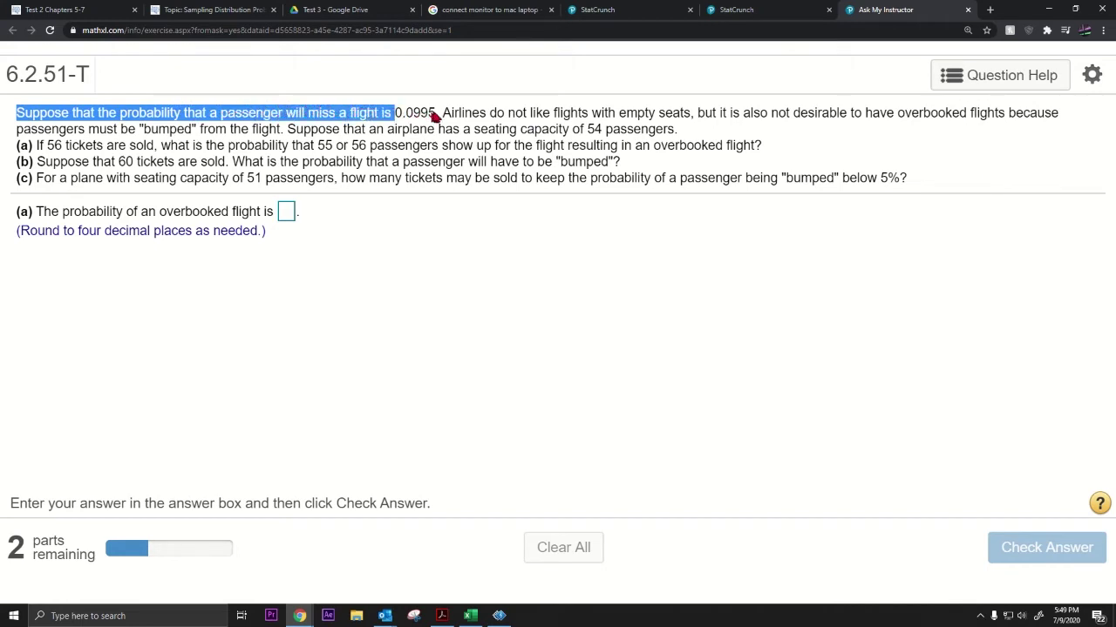
{"action": "left_click_drag", "start_coordinate": [443, 112], "coordinate": [1071, 118]}
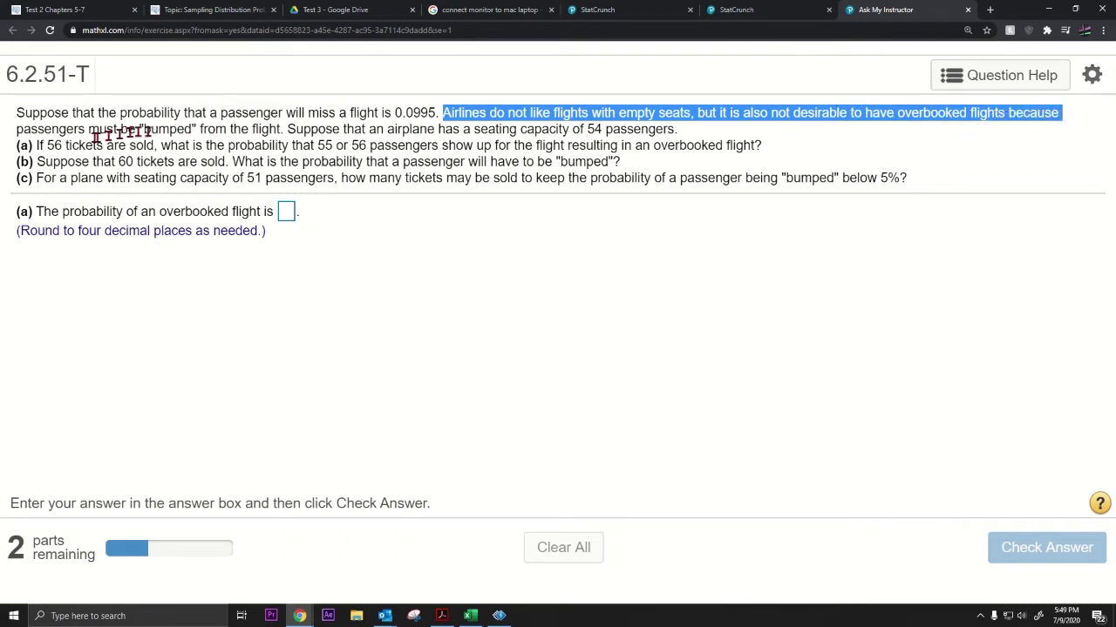
{"action": "left_click_drag", "start_coordinate": [90, 130], "coordinate": [694, 132]}
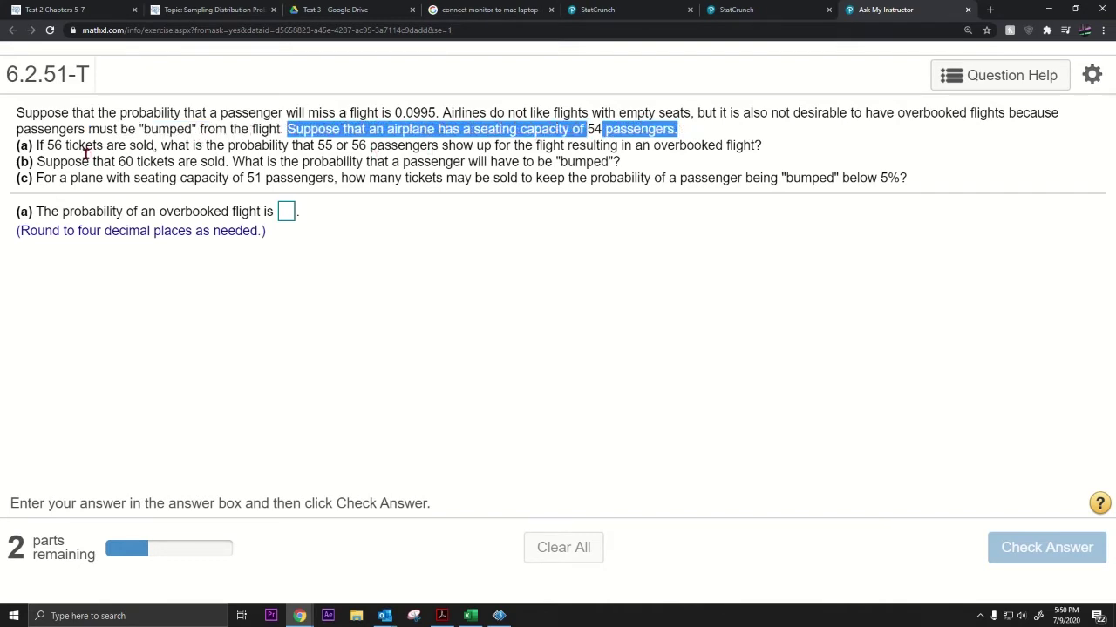
{"action": "left_click", "coordinate": [39, 146]}
{"action": "left_click_drag", "start_coordinate": [39, 146], "coordinate": [774, 149]}
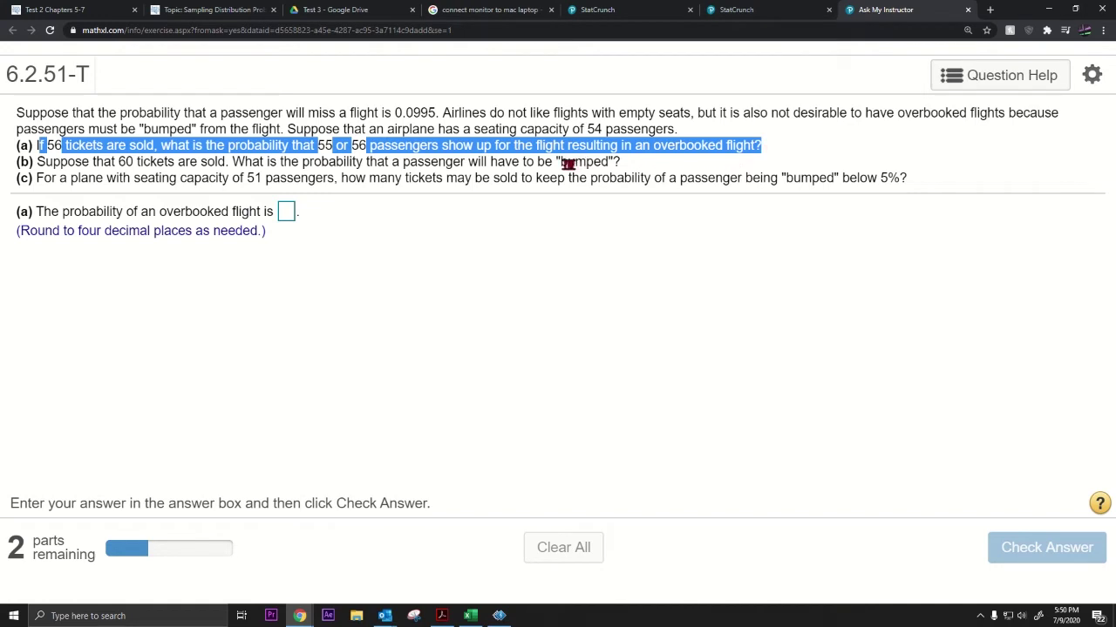
{"action": "left_click", "coordinate": [542, 193]}
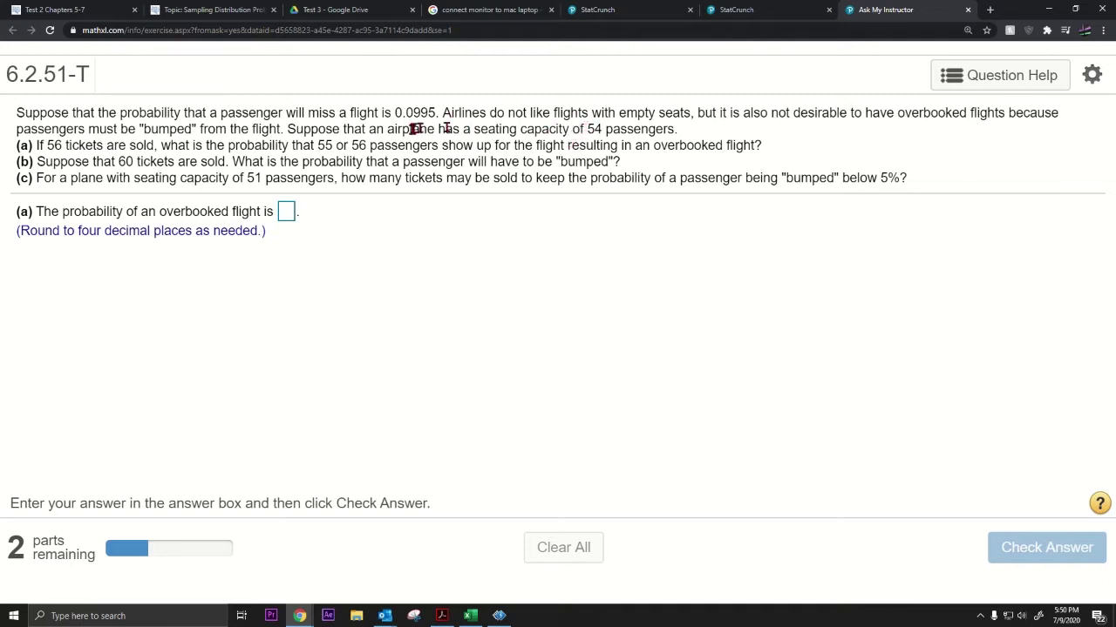
{"action": "left_click_drag", "start_coordinate": [387, 129], "coordinate": [688, 133]}
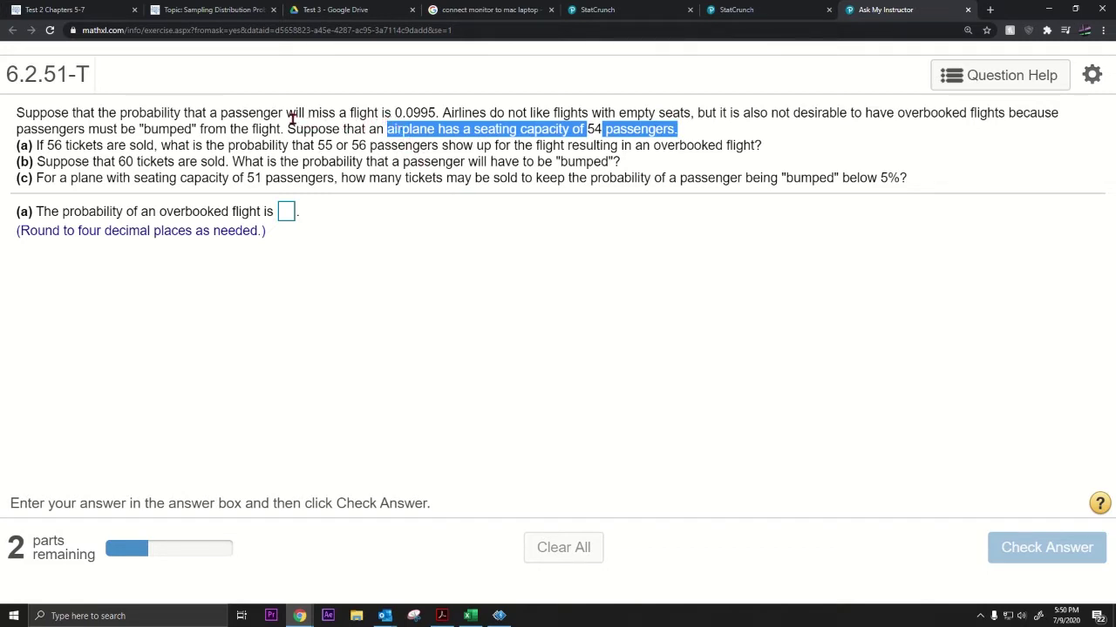
{"action": "left_click_drag", "start_coordinate": [305, 113], "coordinate": [438, 113]}
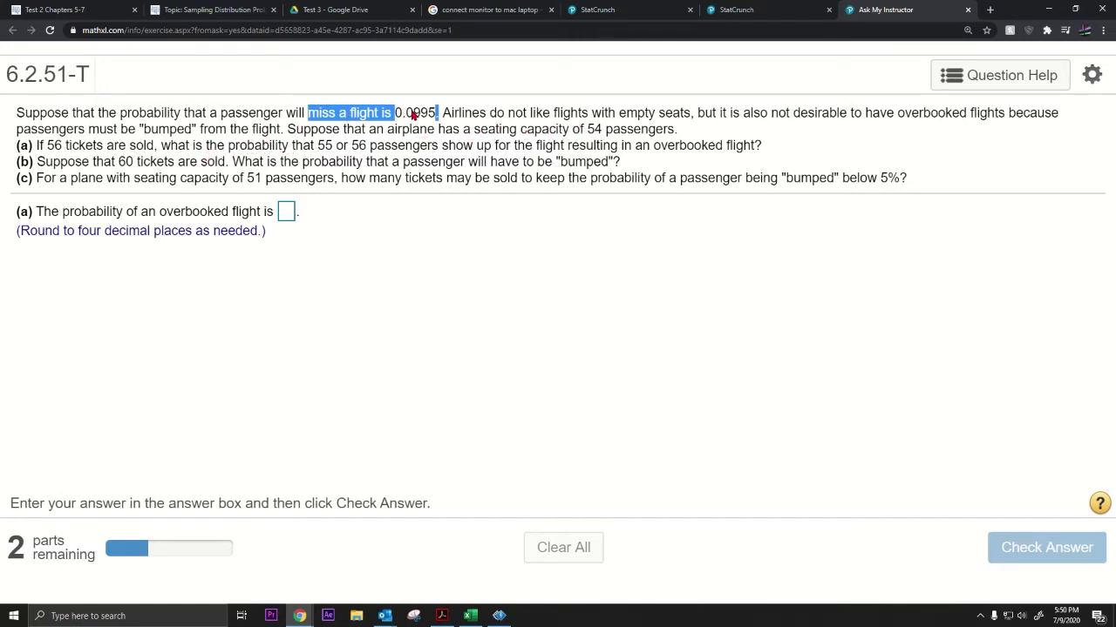
Step: Mark the 56 tickets in part (a), highlight 'will miss a flight', and bring up Excel
{"action": "left_click_drag", "start_coordinate": [535, 143], "coordinate": [590, 145]}
{"action": "left_click_drag", "start_coordinate": [197, 144], "coordinate": [141, 147]}
{"action": "double_click", "coordinate": [39, 145]}
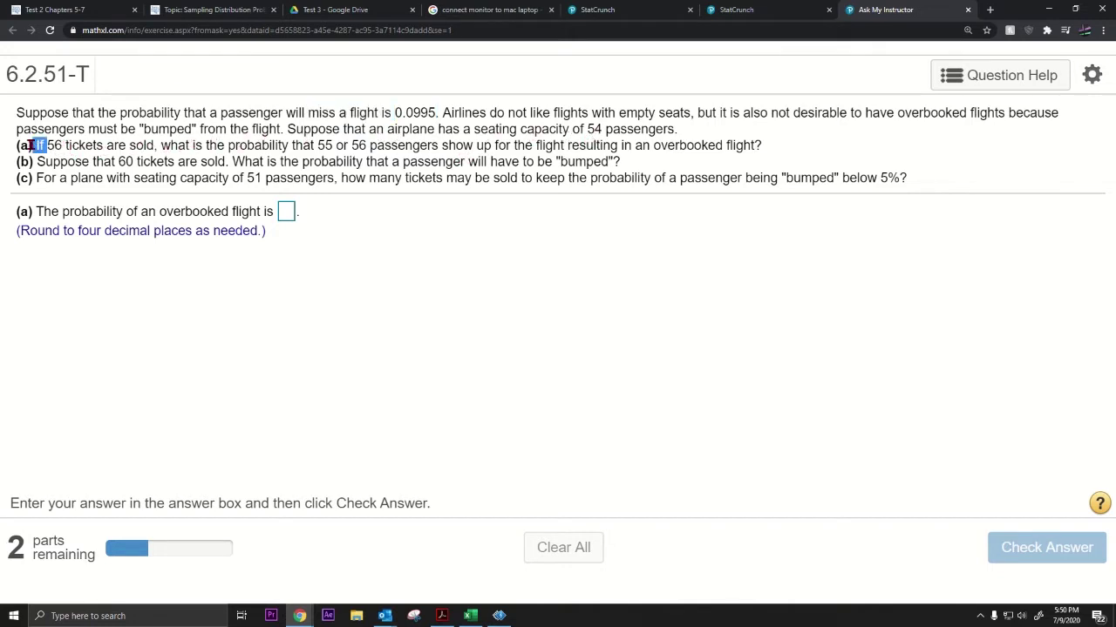
{"action": "left_click", "coordinate": [112, 145]}
{"action": "left_click_drag", "start_coordinate": [68, 149], "coordinate": [52, 153]}
{"action": "left_click_drag", "start_coordinate": [286, 113], "coordinate": [381, 114]}
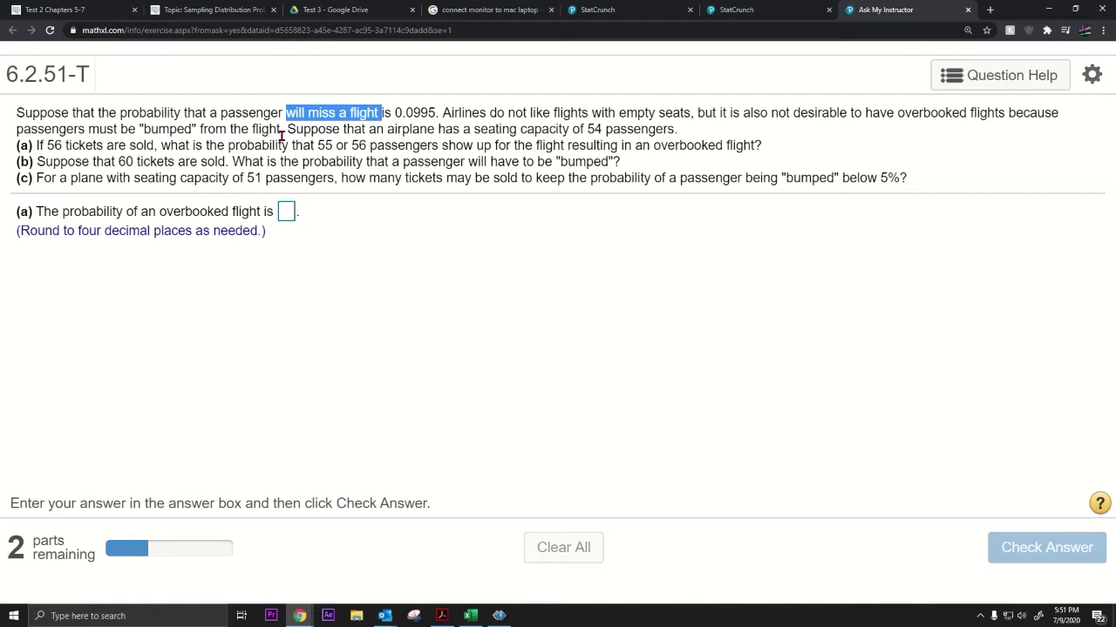
{"action": "left_click", "coordinate": [470, 615]}
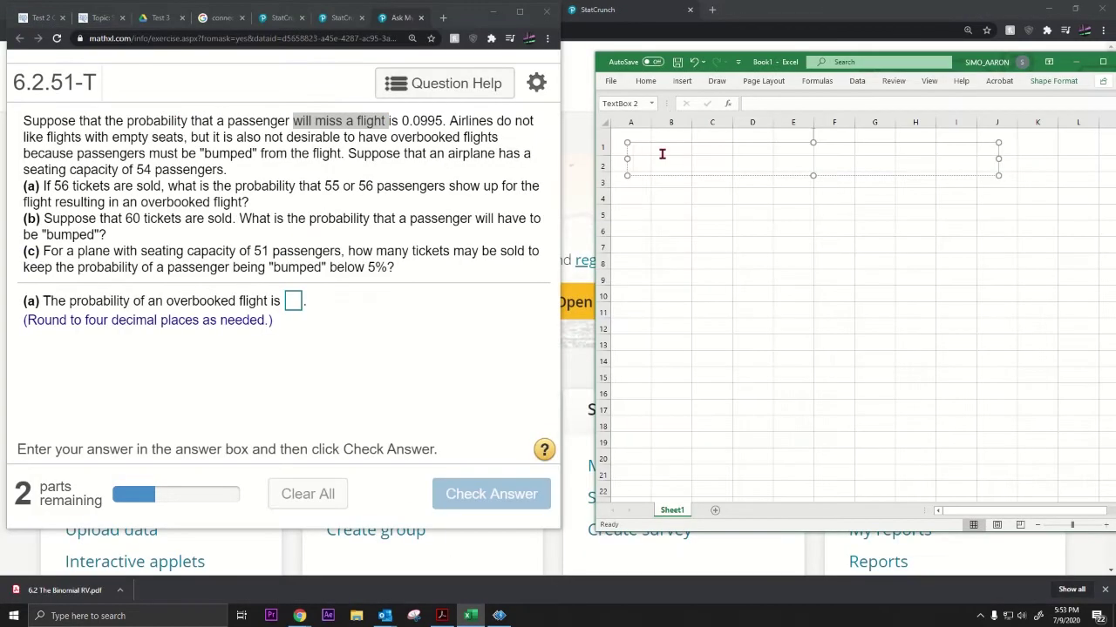
Step: Type 'n = 56, p = 1 - 0.0995 = 0.9005' in the Excel notes
{"action": "type", "text": "n ="}
{"action": "type", "text": "56, p"}
{"action": "left_click", "coordinate": [662, 155]}
{"action": "type", "text": "= 1 - 0.0995 = "}
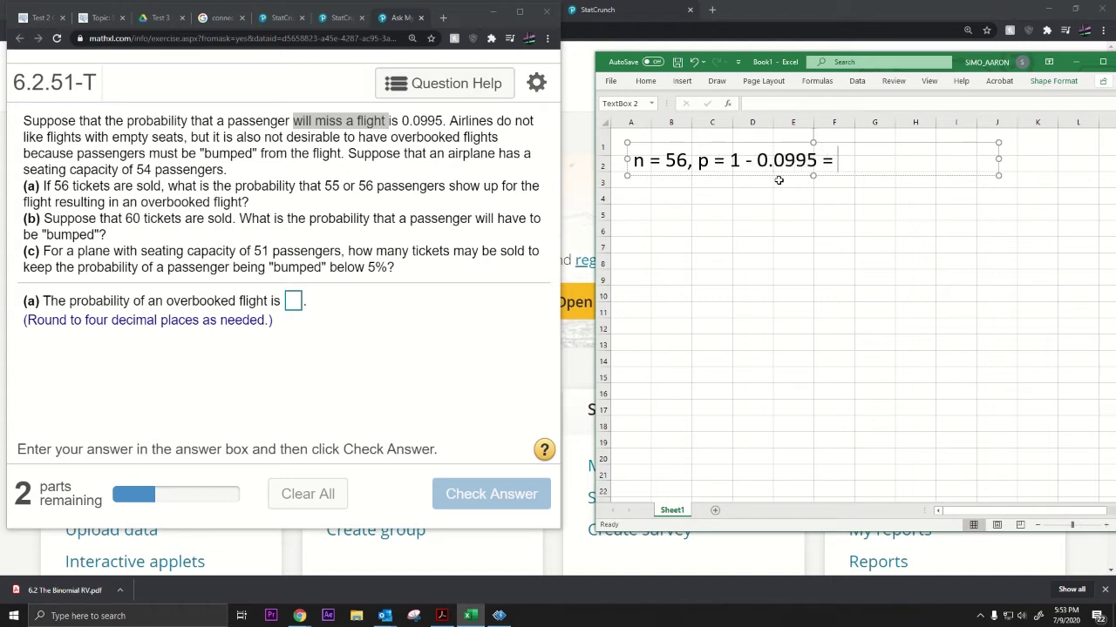
{"action": "type", "text": "0.9005"}
{"action": "key", "text": "Return"}
Step: Define X as the number who show up out of 56, then write P(X >= 55)
{"action": "type", "text": "X -"}
{"action": "key", "text": "BackSpace"}
{"action": "type", "text": "= The nu"}
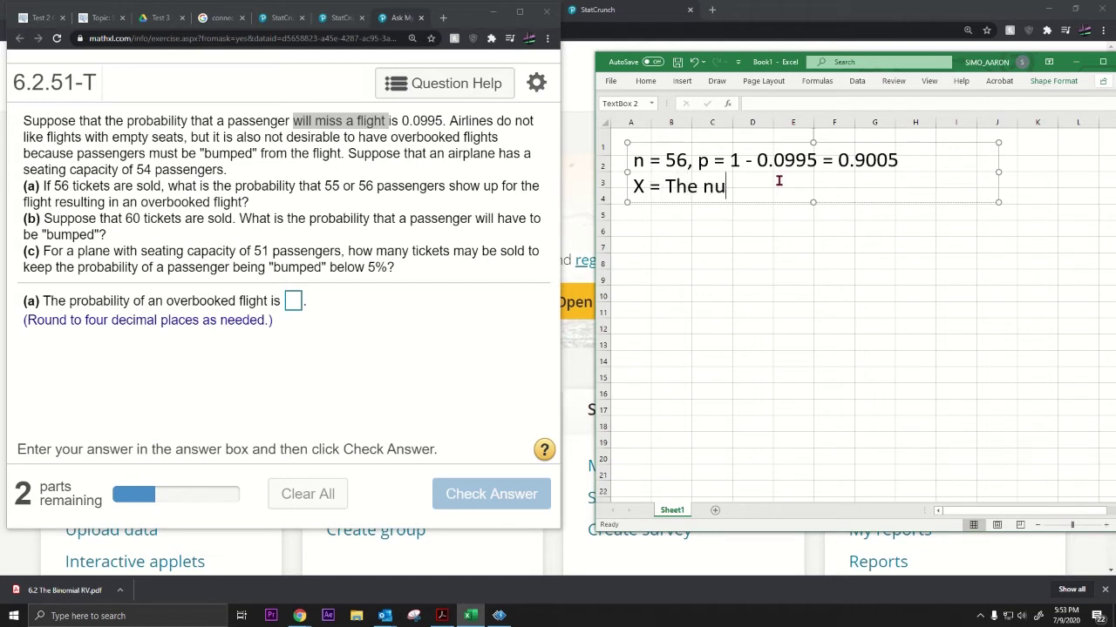
{"action": "type", "text": "mber of people w"}
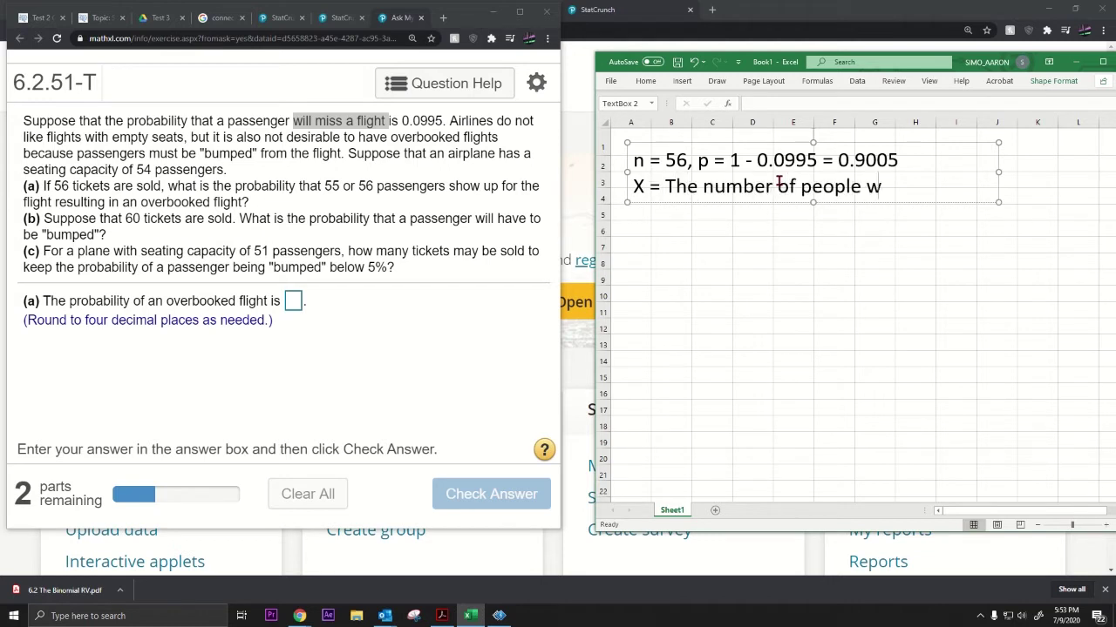
{"action": "type", "text": "ho show up out of"}
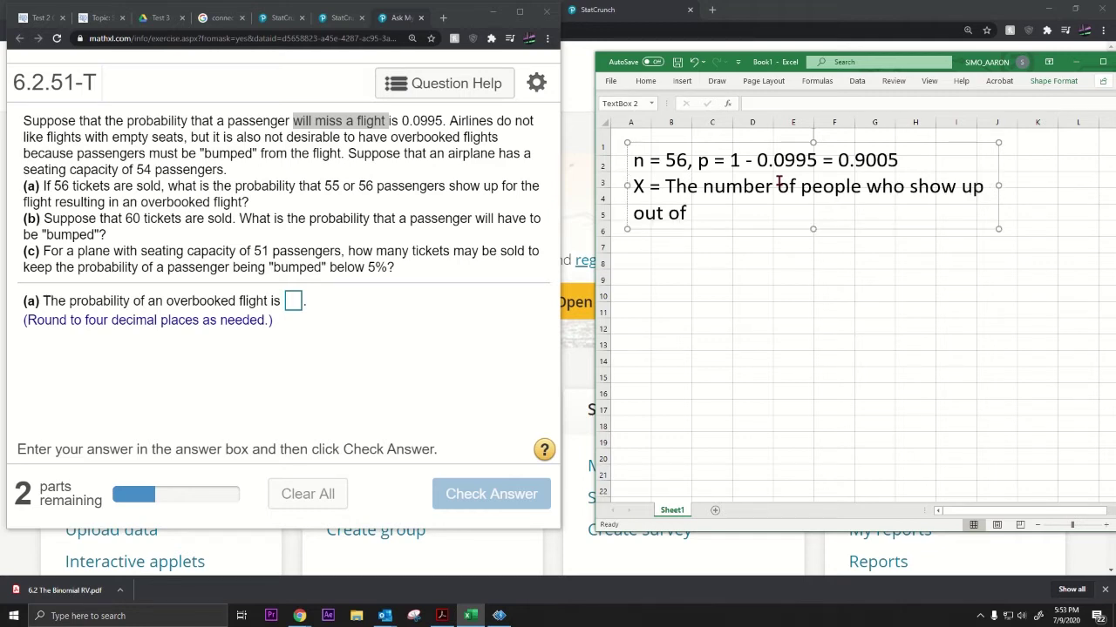
{"action": "key", "text": "BackSpace"}
{"action": "type", "text": "56."}
{"action": "key", "text": "Return"}
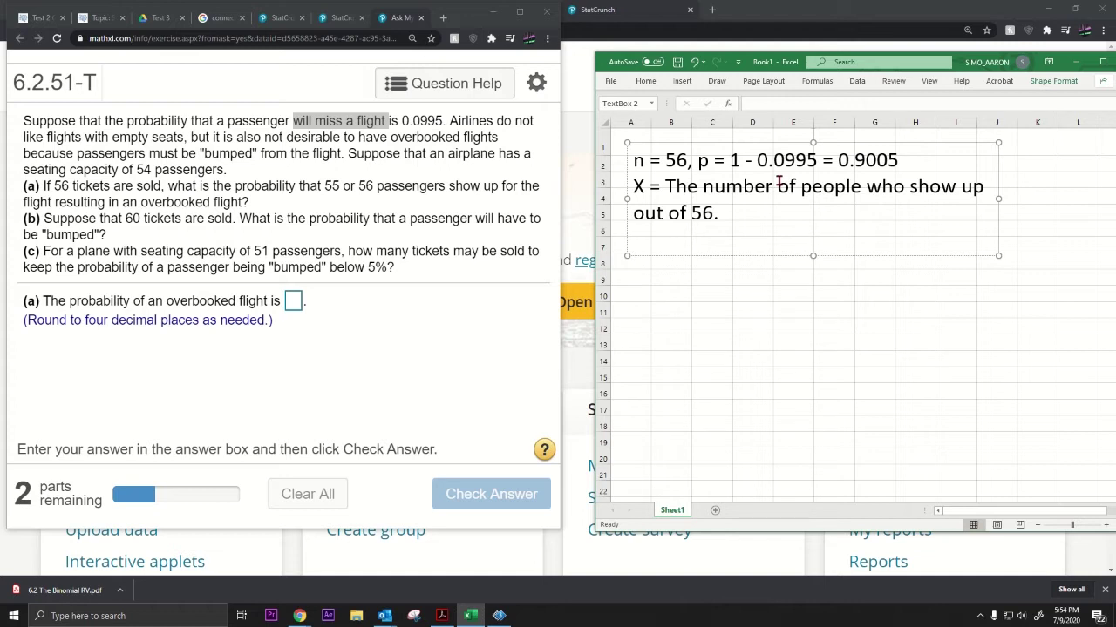
{"action": "type", "text": "P(X >= 55)"}
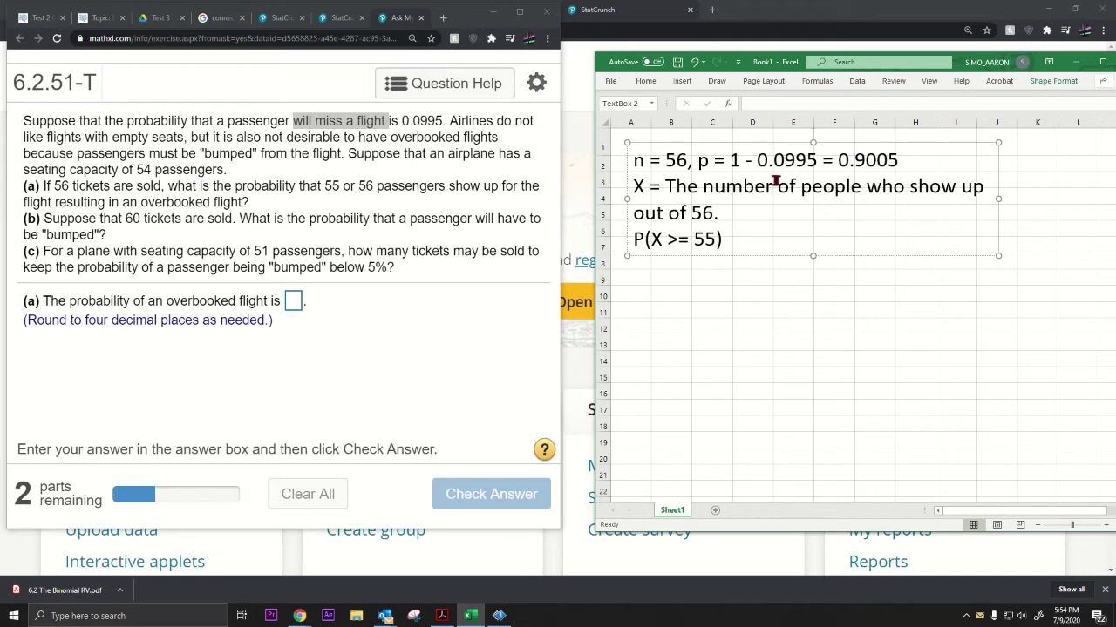
{"action": "mouse_move", "coordinate": [298, 615]}
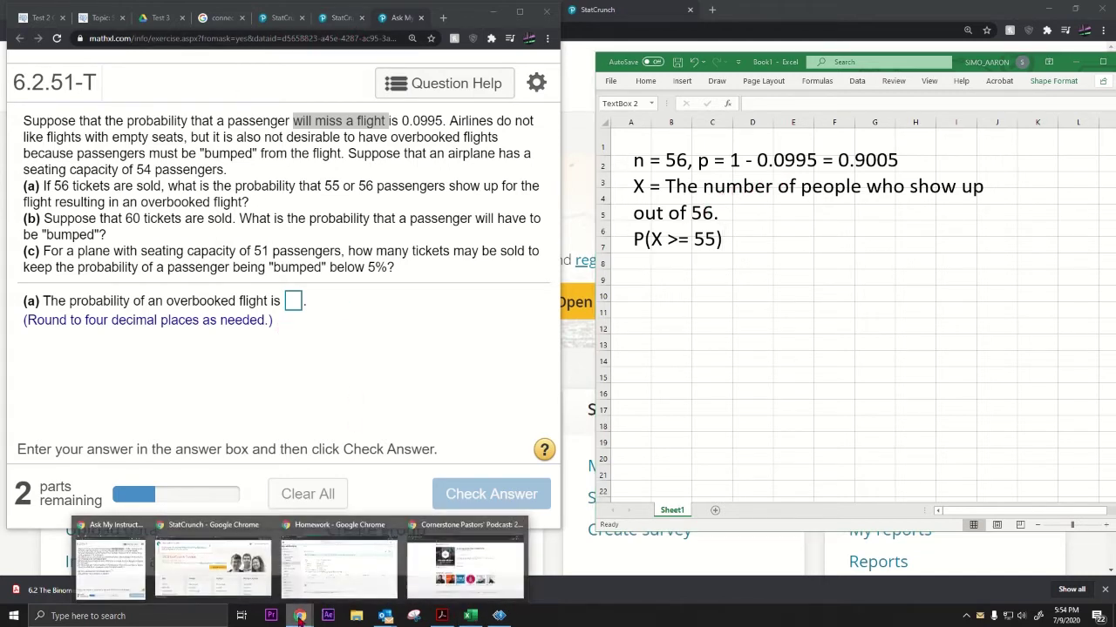
{"action": "left_click", "coordinate": [362, 17]}
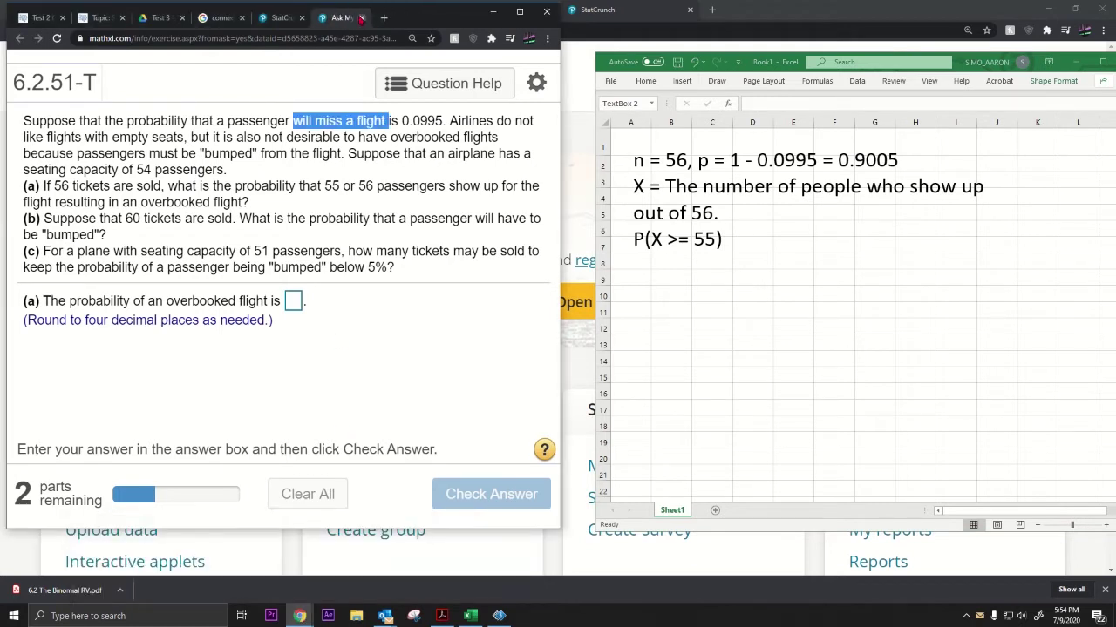
Step: Open StatCrunch's binomial probability calculator in a new tab
{"action": "left_click", "coordinate": [362, 16]}
{"action": "left_click", "coordinate": [258, 335]}
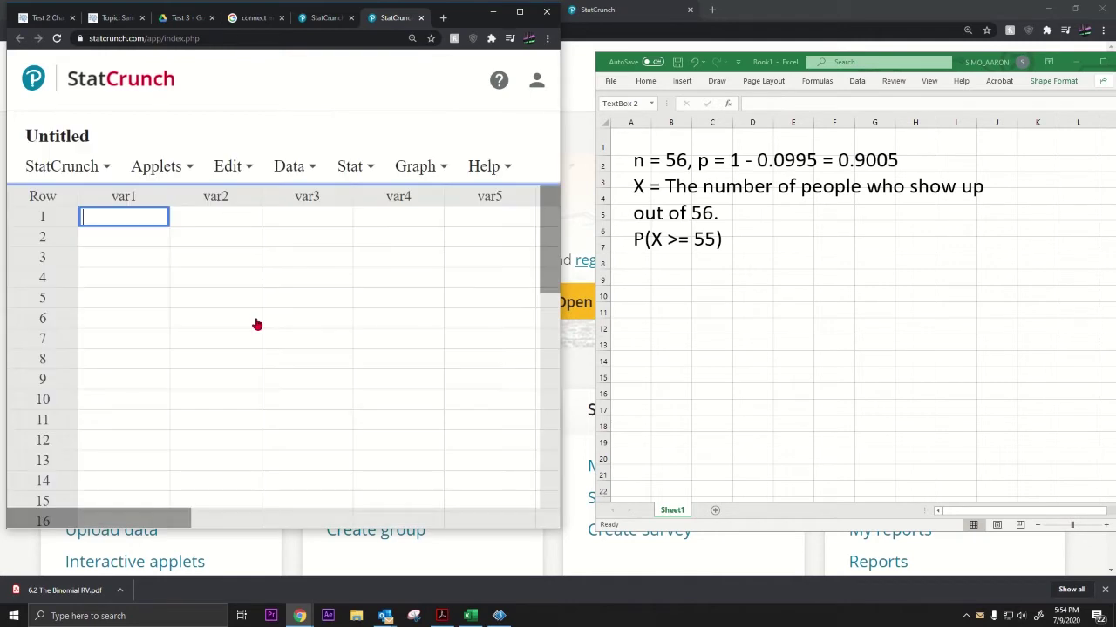
{"action": "left_click", "coordinate": [297, 169]}
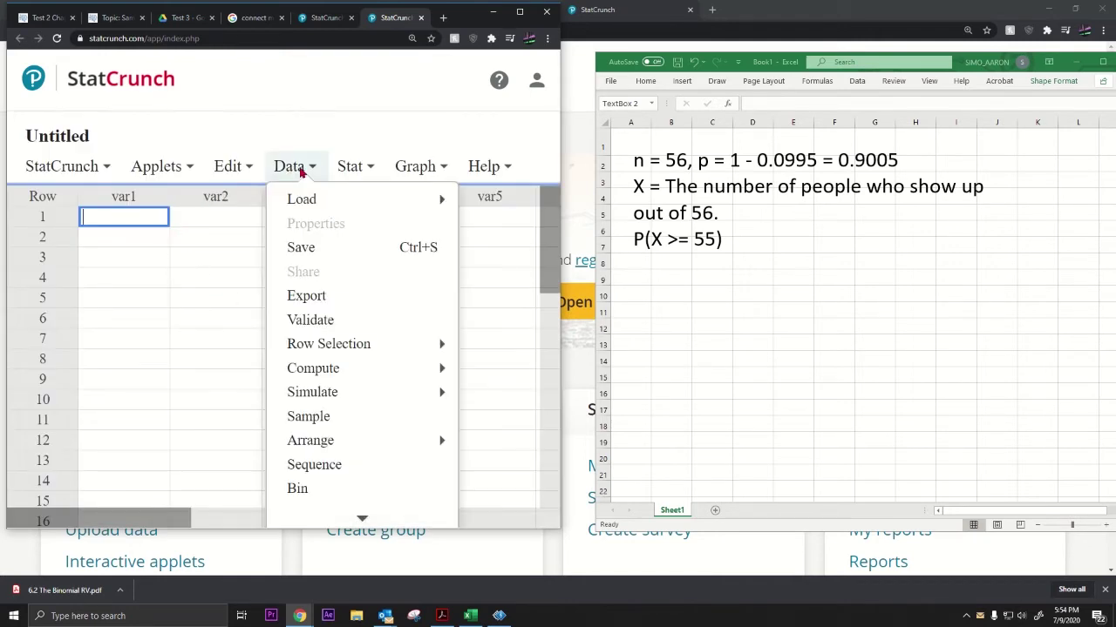
{"action": "mouse_move", "coordinate": [349, 169]}
{"action": "mouse_move", "coordinate": [375, 199]}
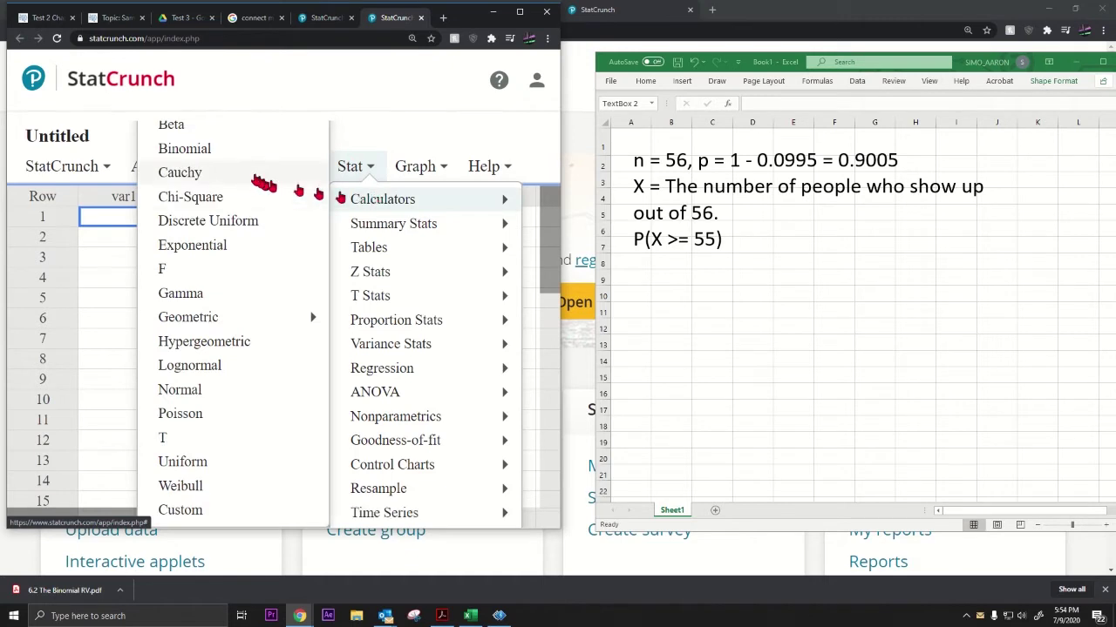
{"action": "left_click", "coordinate": [220, 159]}
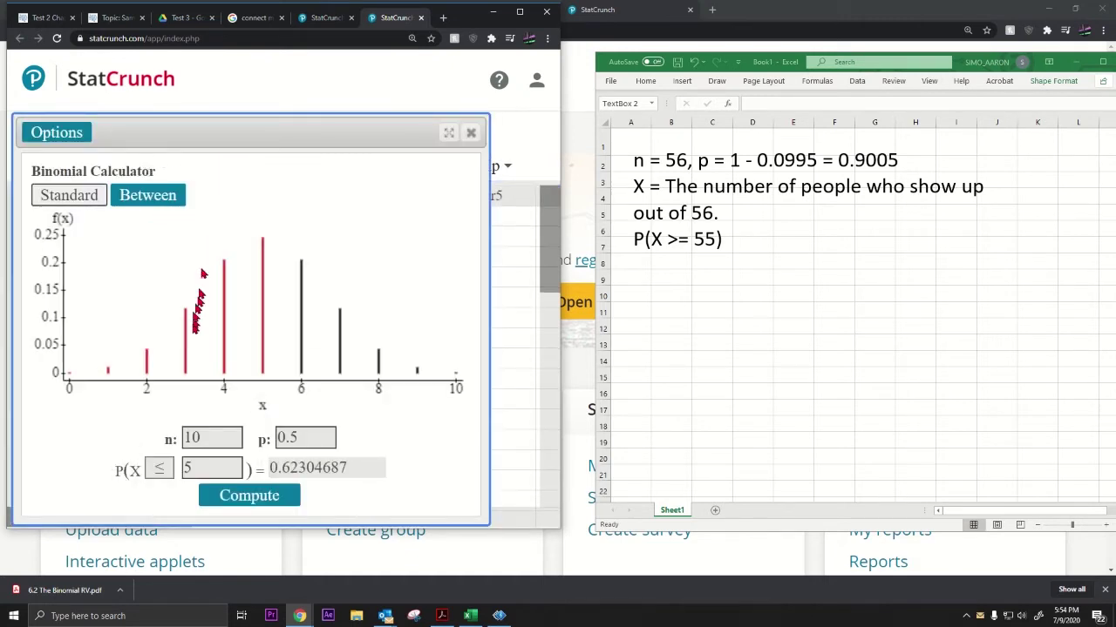
Step: Compute P(X ≥ 55) for n 56, p .9005 and record '= 0.0203' in Excel
{"action": "left_click_drag", "start_coordinate": [214, 437], "coordinate": [145, 432]}
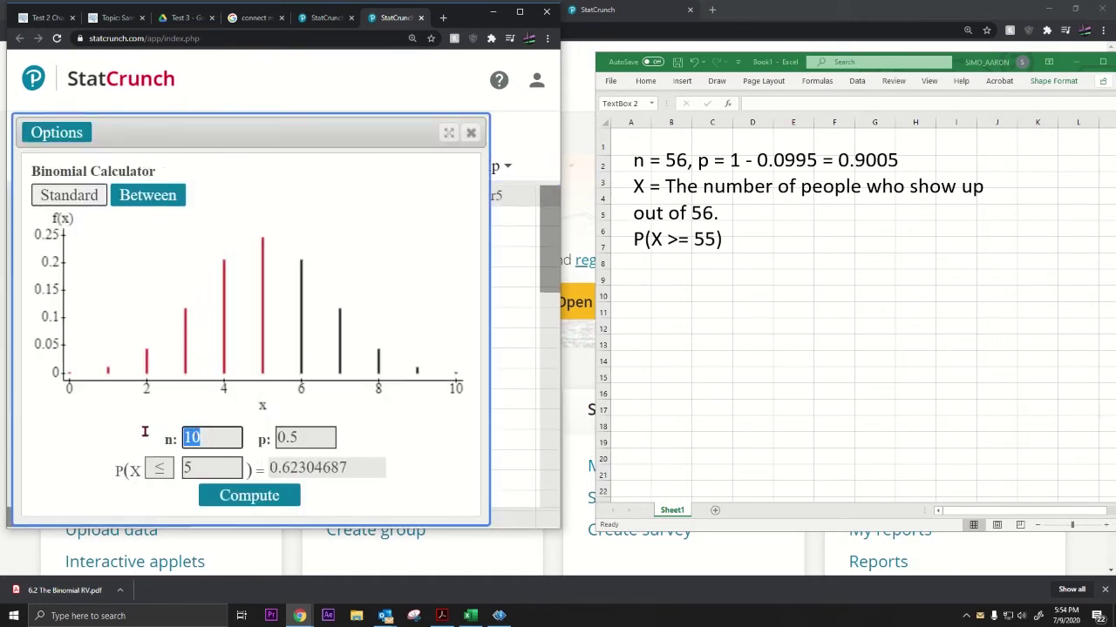
{"action": "type", "text": "56"}
{"action": "key", "text": "Tab"}
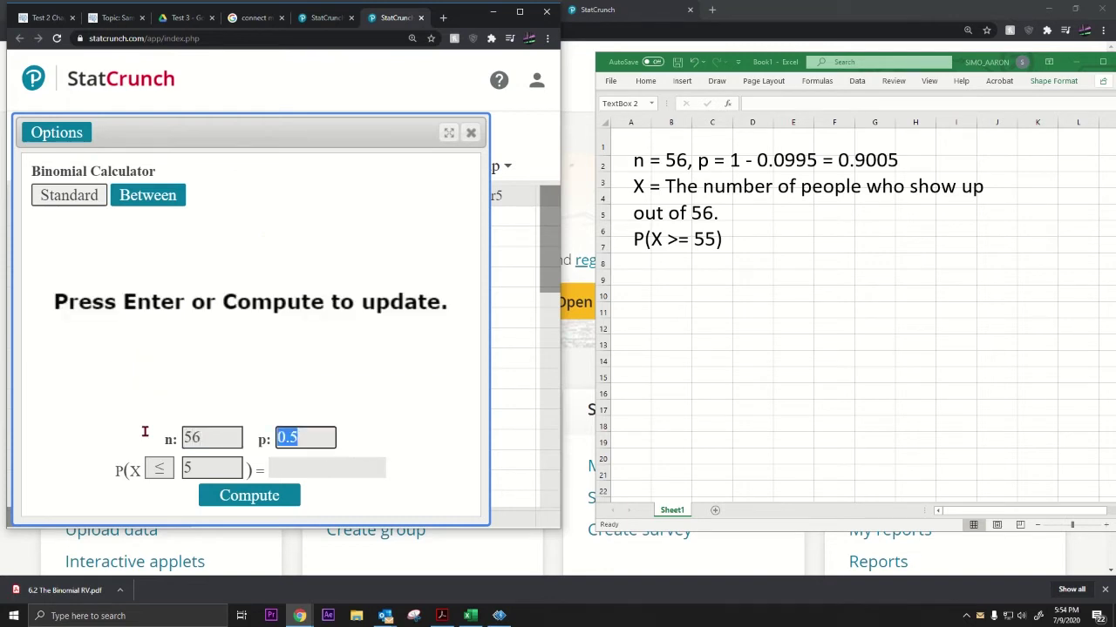
{"action": "type", "text": ".900"}
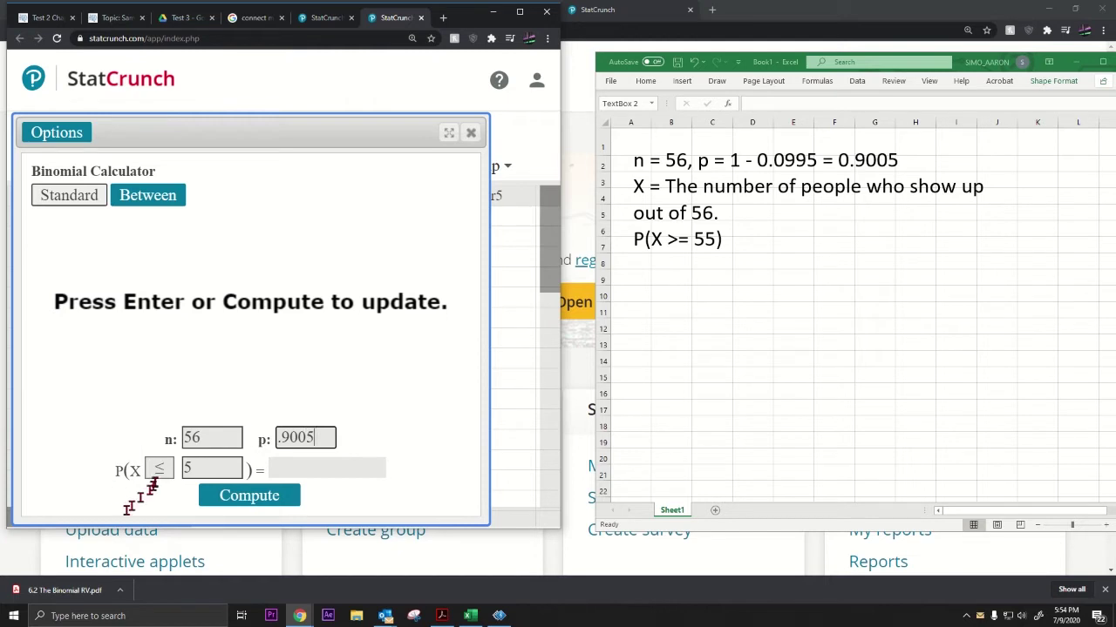
{"action": "left_click", "coordinate": [158, 469]}
{"action": "left_click", "coordinate": [159, 512]}
{"action": "left_click", "coordinate": [210, 470]}
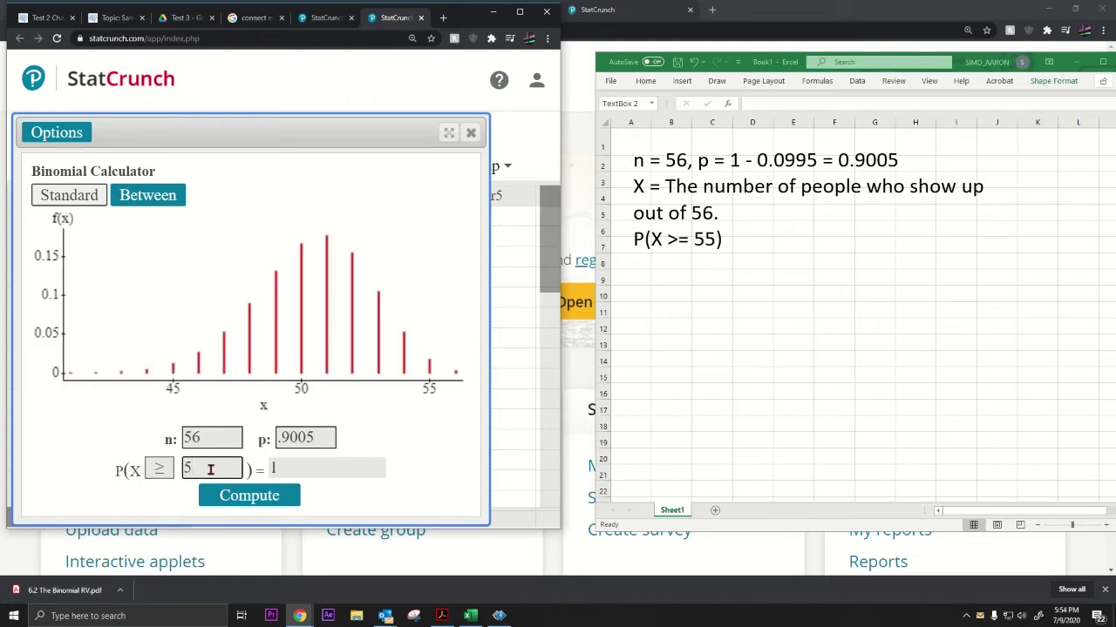
{"action": "type", "text": "5"}
{"action": "left_click", "coordinate": [225, 494]}
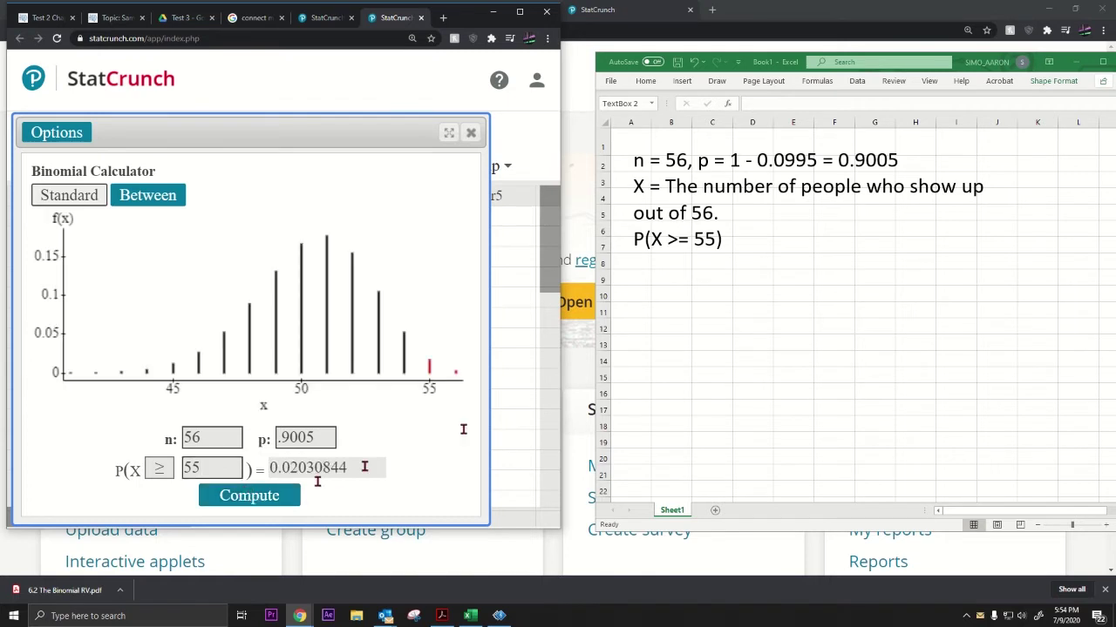
{"action": "left_click", "coordinate": [723, 239]}
{"action": "type", "text": "= 0."}
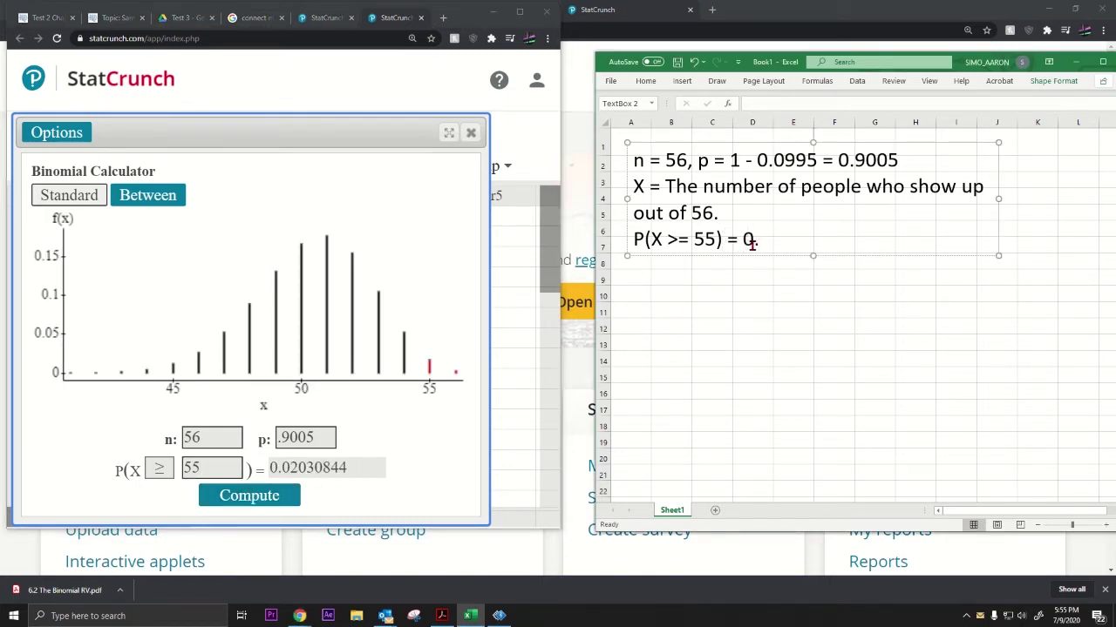
{"action": "type", "text": "0203"}
Step: Label the notes 'a)' and 'b)' with a blank line between the parts, then return to MathXL
{"action": "key", "text": "Return"}
{"action": "type", "text": "b)"}
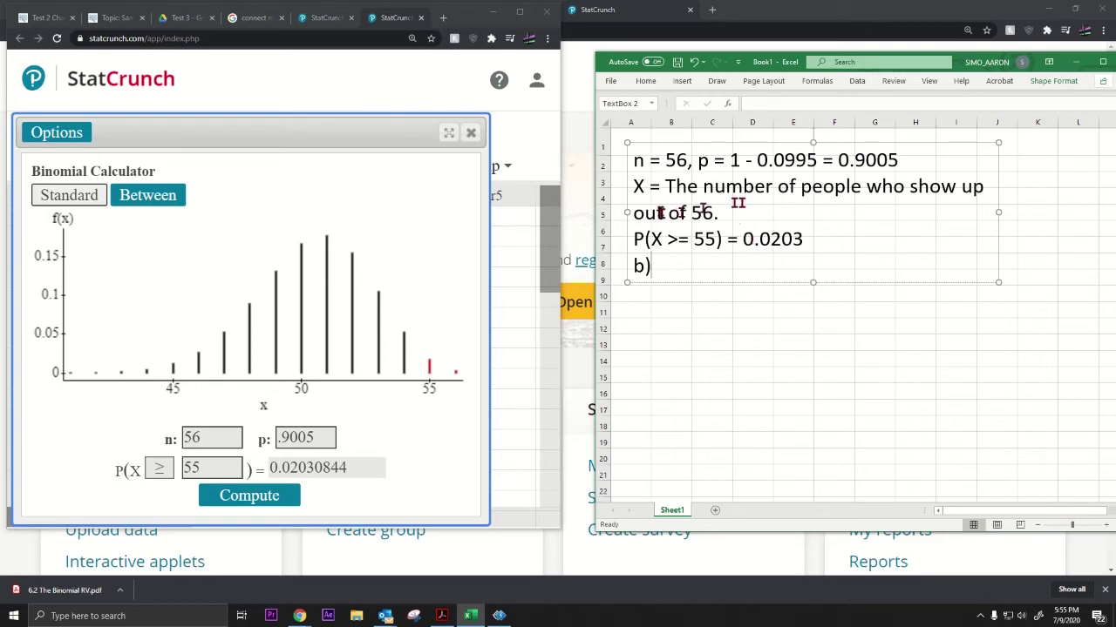
{"action": "left_click", "coordinate": [636, 160]}
{"action": "type", "text": "a)"}
{"action": "left_click", "coordinate": [816, 239]}
{"action": "key", "text": "Return"}
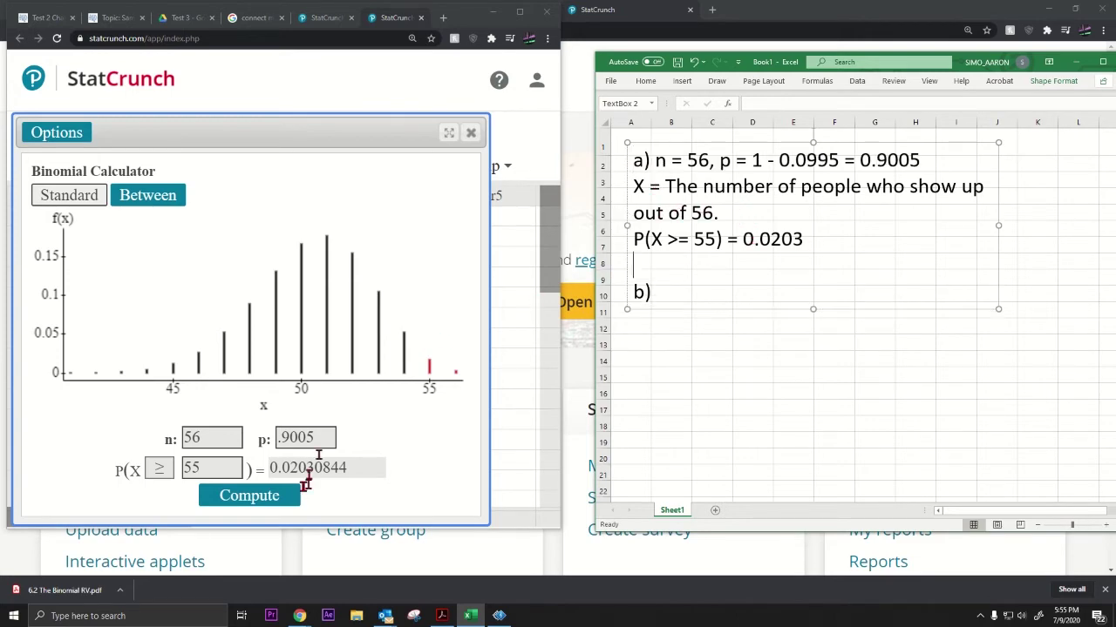
{"action": "key", "text": "super+Down"}
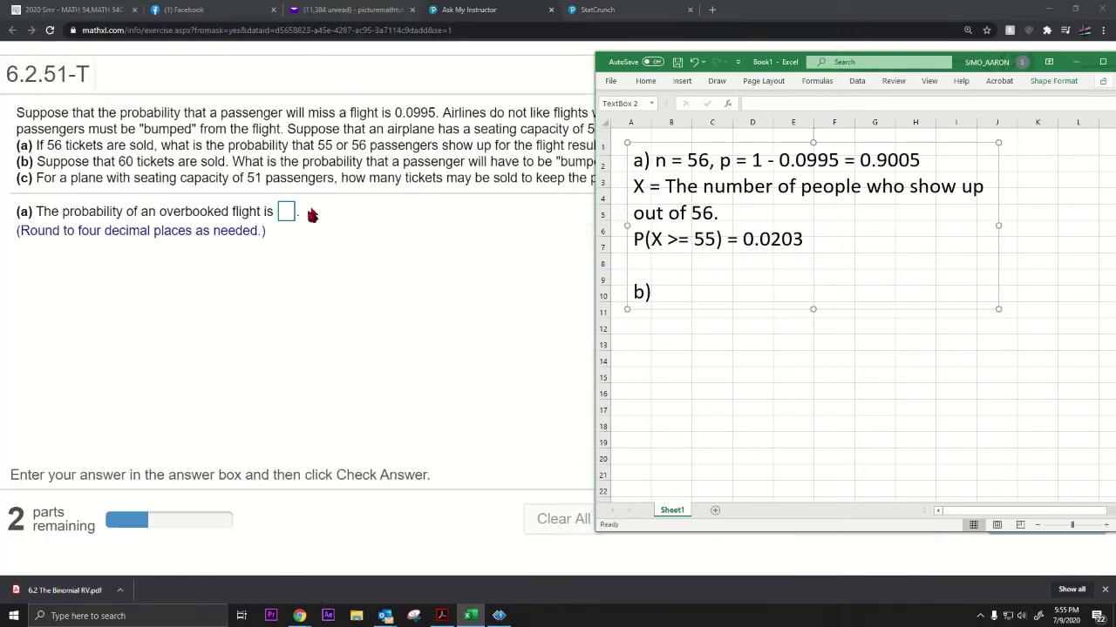
{"action": "left_click", "coordinate": [287, 212]}
Step: Submit .0203 as the part (a) answer and highlight the part (b) question
{"action": "left_click", "coordinate": [1078, 10]}
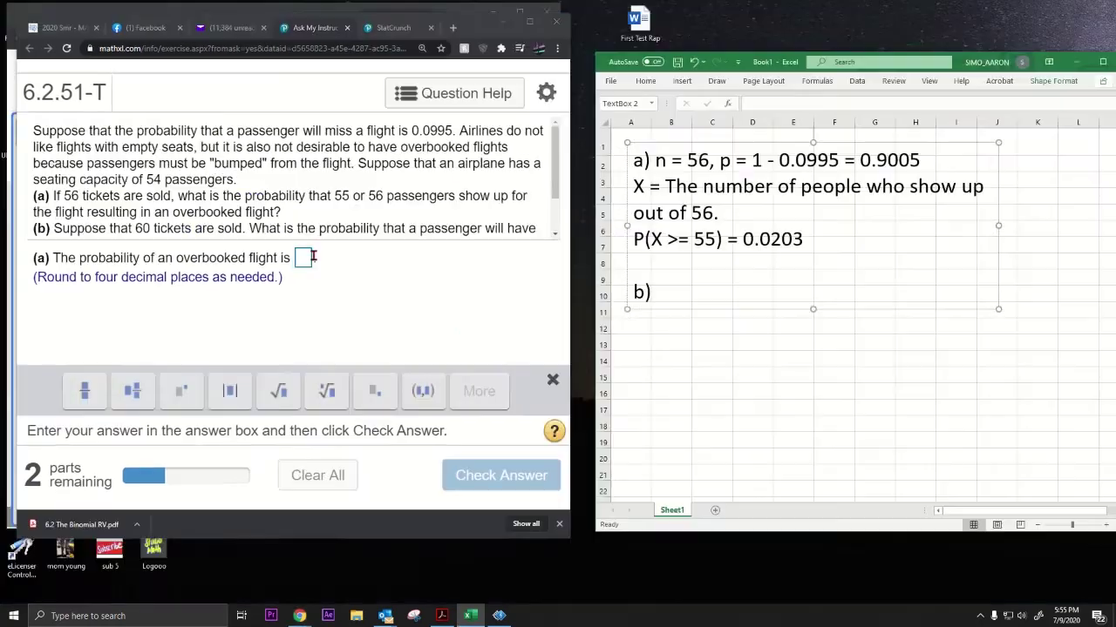
{"action": "type", "text": ".0"}
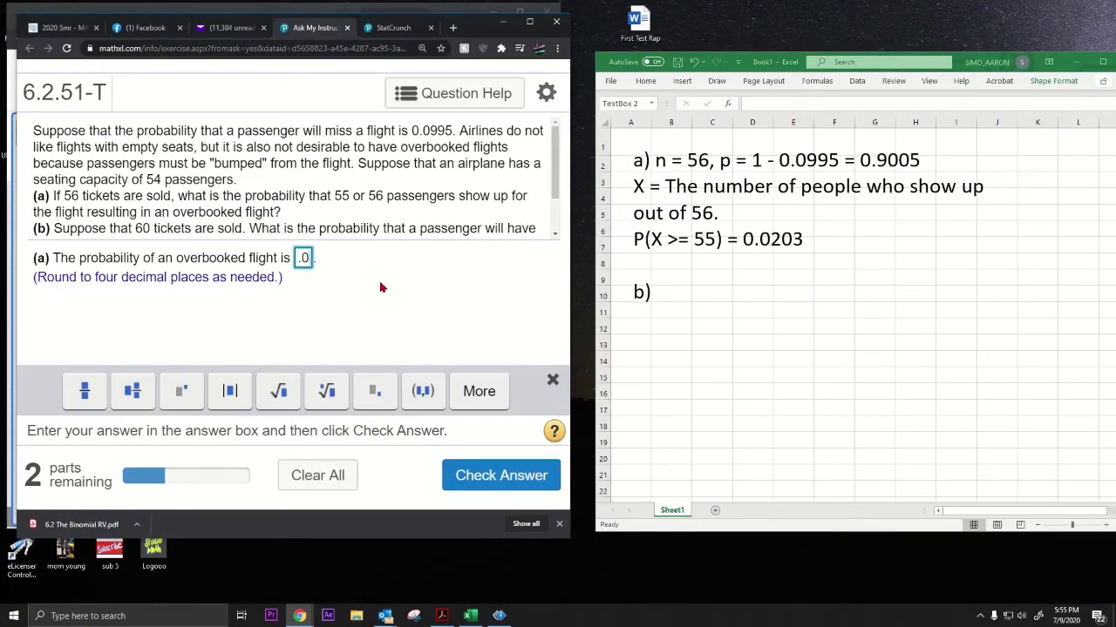
{"action": "type", "text": "203"}
{"action": "key", "text": "Return"}
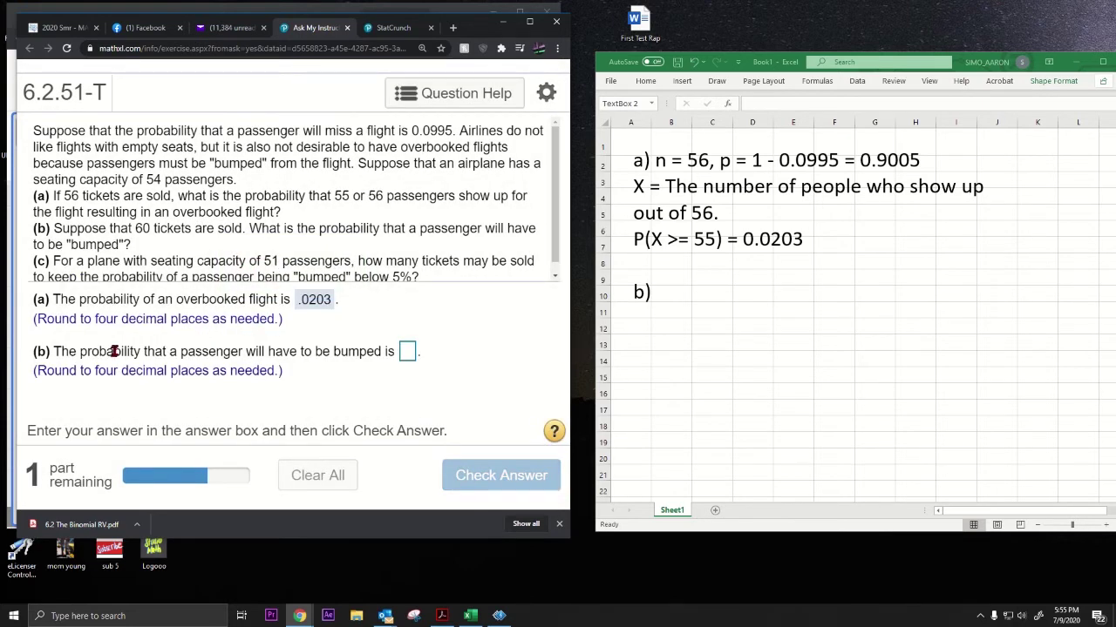
{"action": "left_click_drag", "start_coordinate": [113, 352], "coordinate": [392, 355]}
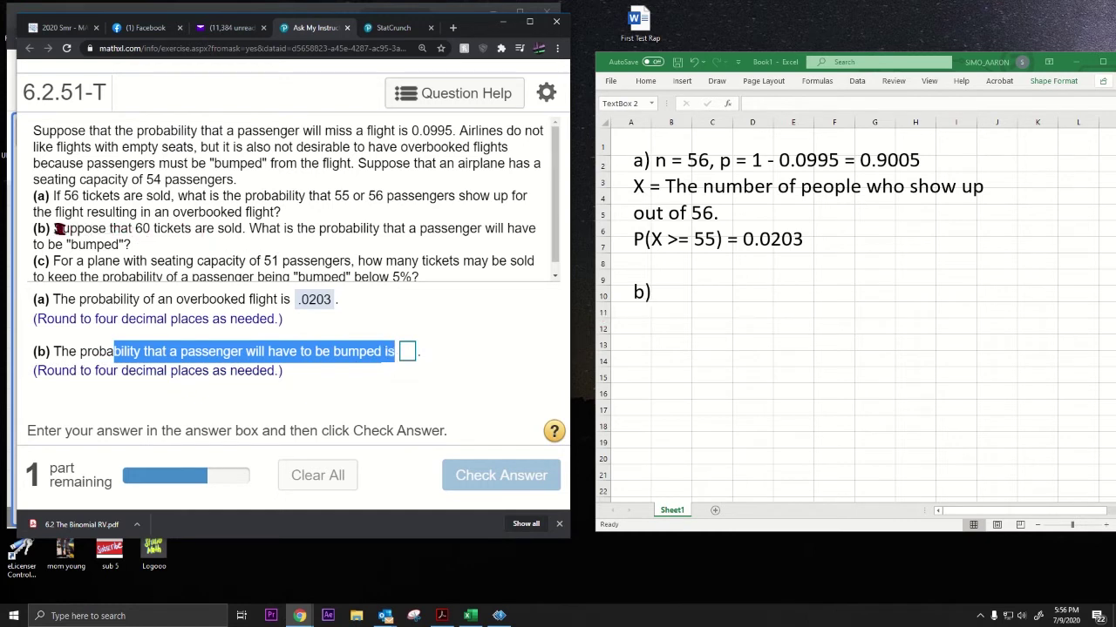
{"action": "left_click_drag", "start_coordinate": [53, 228], "coordinate": [136, 231]}
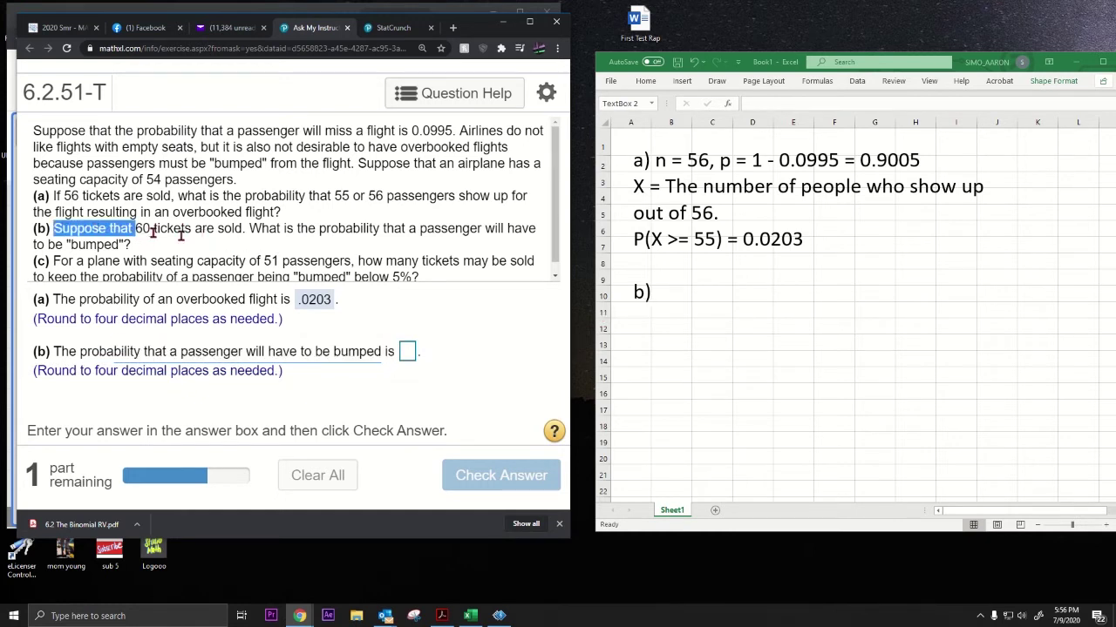
{"action": "left_click", "coordinate": [663, 292]}
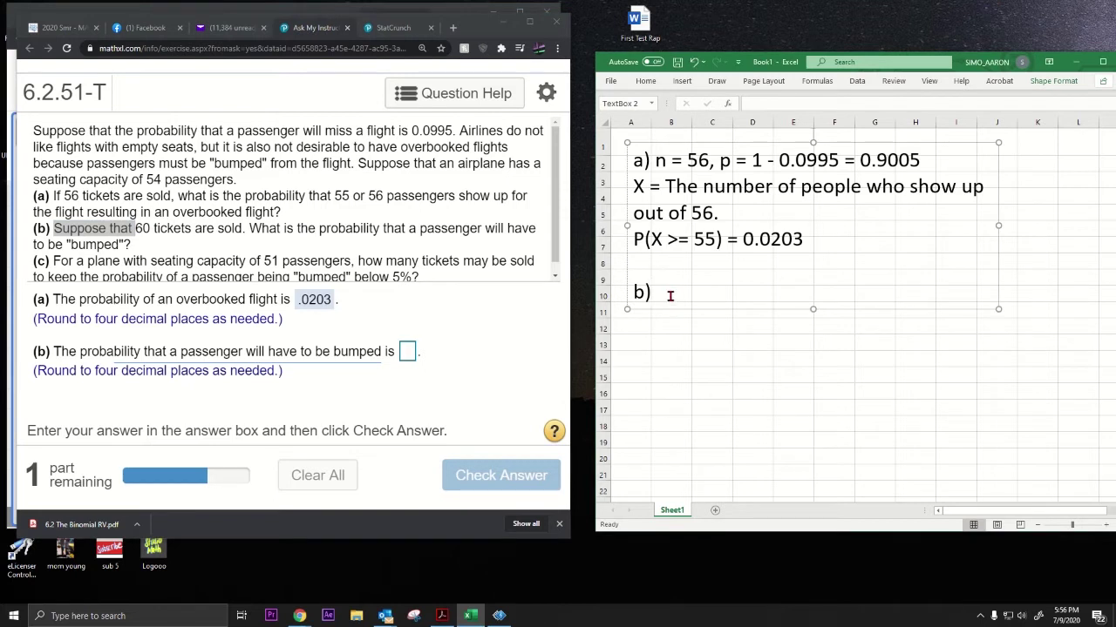
Step: Write part b) notes: n = 60, p = 0.9005, bumped if X >= 55, 'P(X >= 55) ='
{"action": "type", "text": "n = 60, p = 0.9005"}
{"action": "key", "text": "Return"}
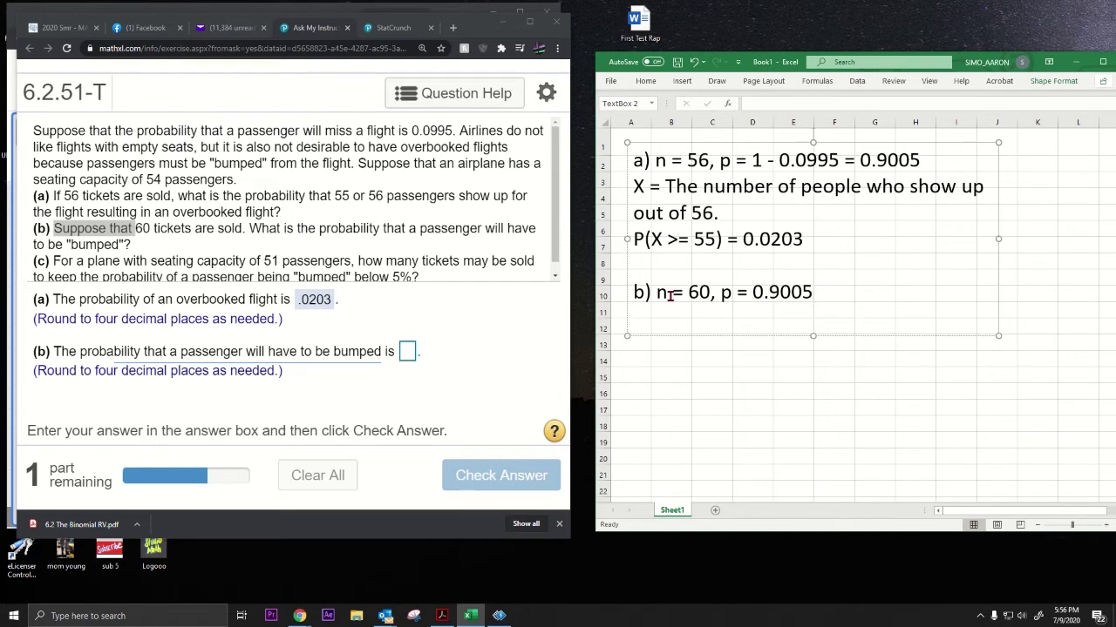
{"action": "type", "text": "They are b"}
{"action": "key", "text": "BackSpace"}
{"action": "key", "text": "BackSpace"}
{"action": "key", "text": "BackSpace"}
{"action": "key", "text": "BackSpace"}
{"action": "key", "text": "BackSpace"}
{"action": "key", "text": "BackSpace"}
{"action": "key", "text": "BackSpace"}
{"action": "key", "text": "BackSpace"}
{"action": "key", "text": "BackSpace"}
{"action": "type", "text": "Bumple"}
{"action": "type", "text": "ed occu"}
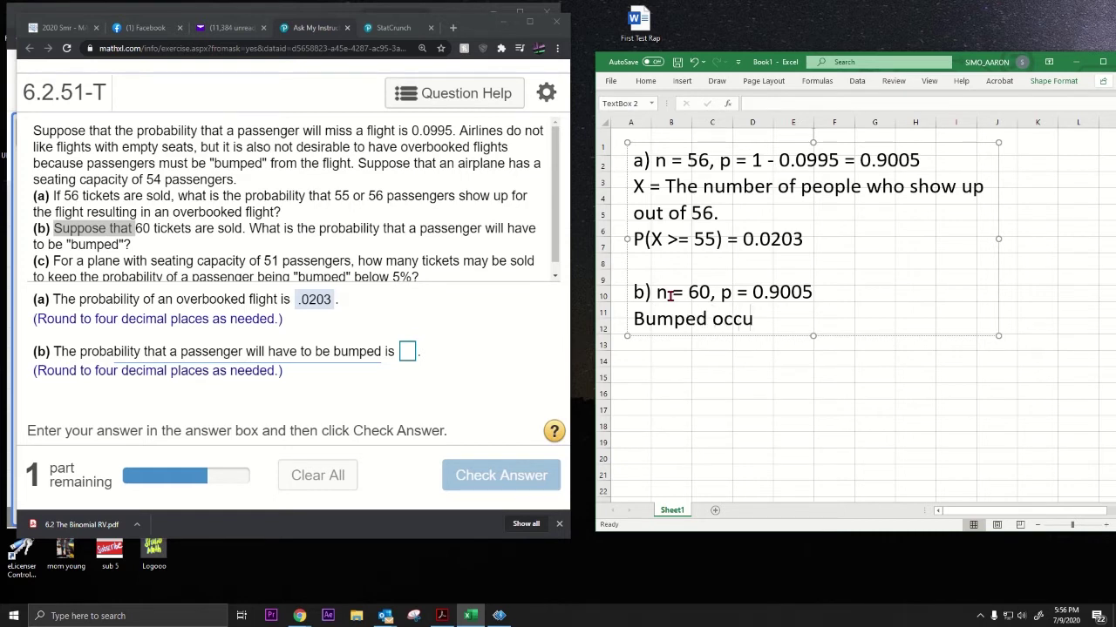
{"action": "type", "text": "rs if X >= 55"}
{"action": "key", "text": "Return"}
{"action": "type", "text": "P(X >= 55) ="}
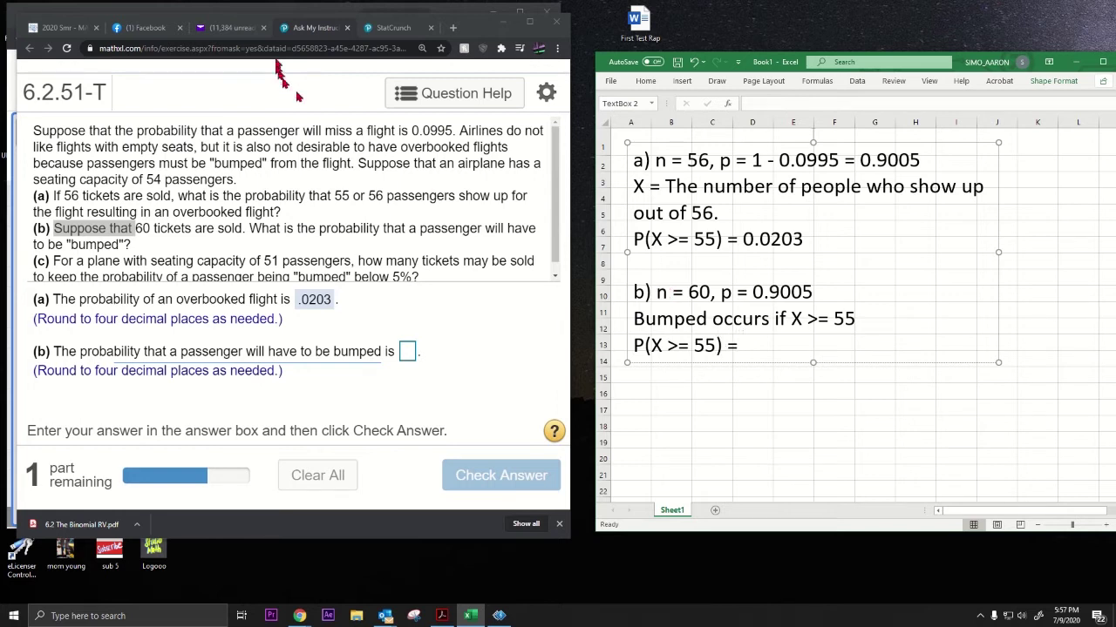
{"action": "left_click", "coordinate": [378, 32]}
Step: Open a fresh StatCrunch table and its binomial probability calculator
{"action": "left_click", "coordinate": [201, 311]}
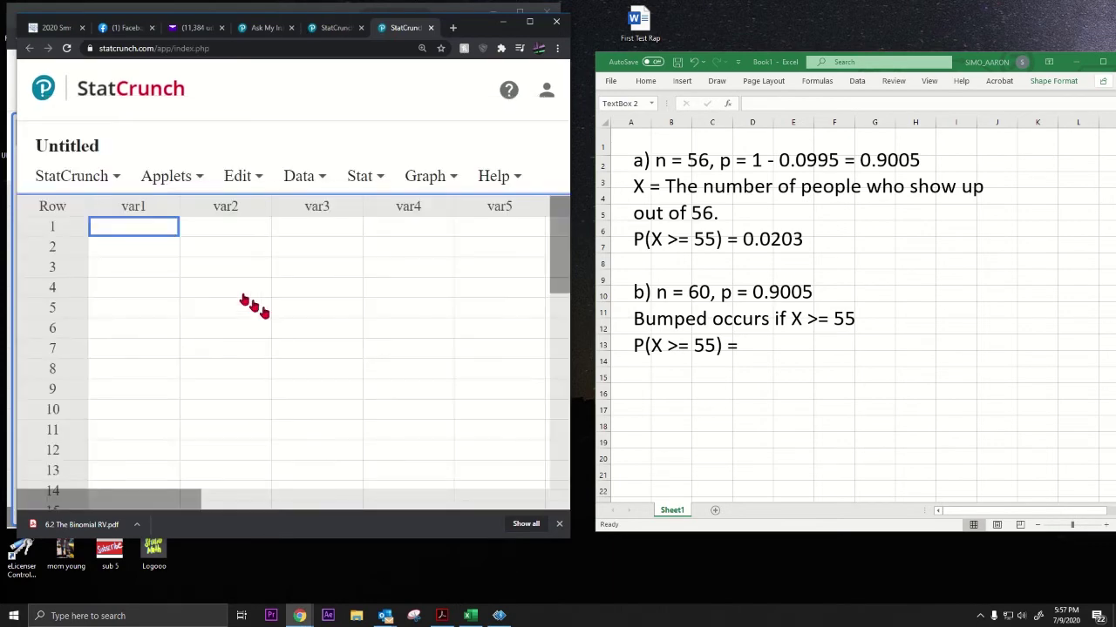
{"action": "left_click", "coordinate": [371, 183]}
{"action": "mouse_move", "coordinate": [488, 210]}
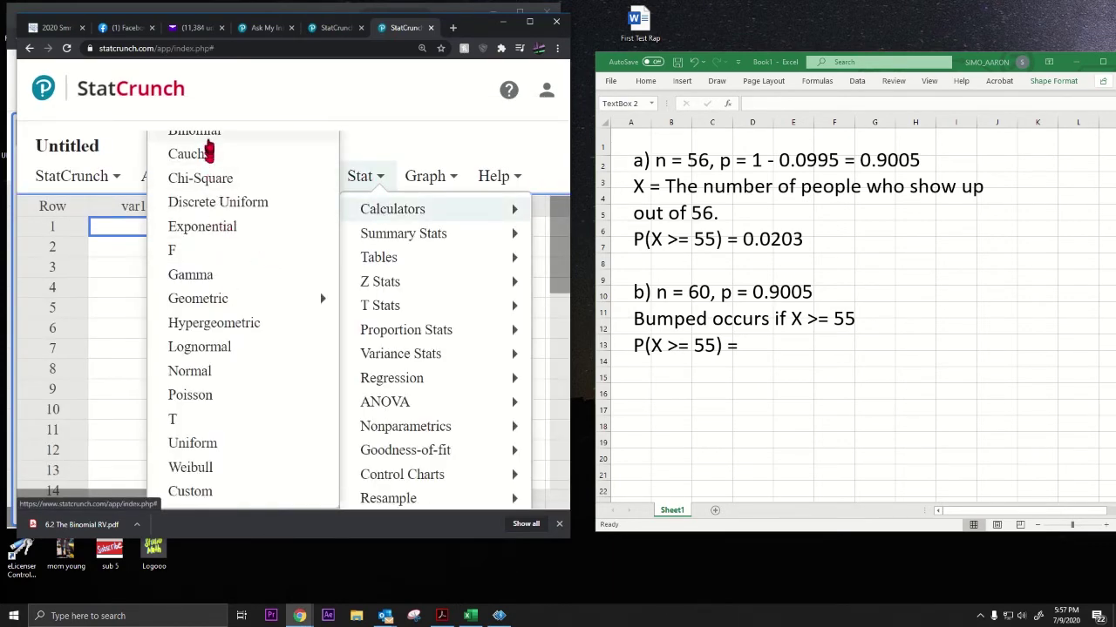
{"action": "left_click", "coordinate": [207, 136]}
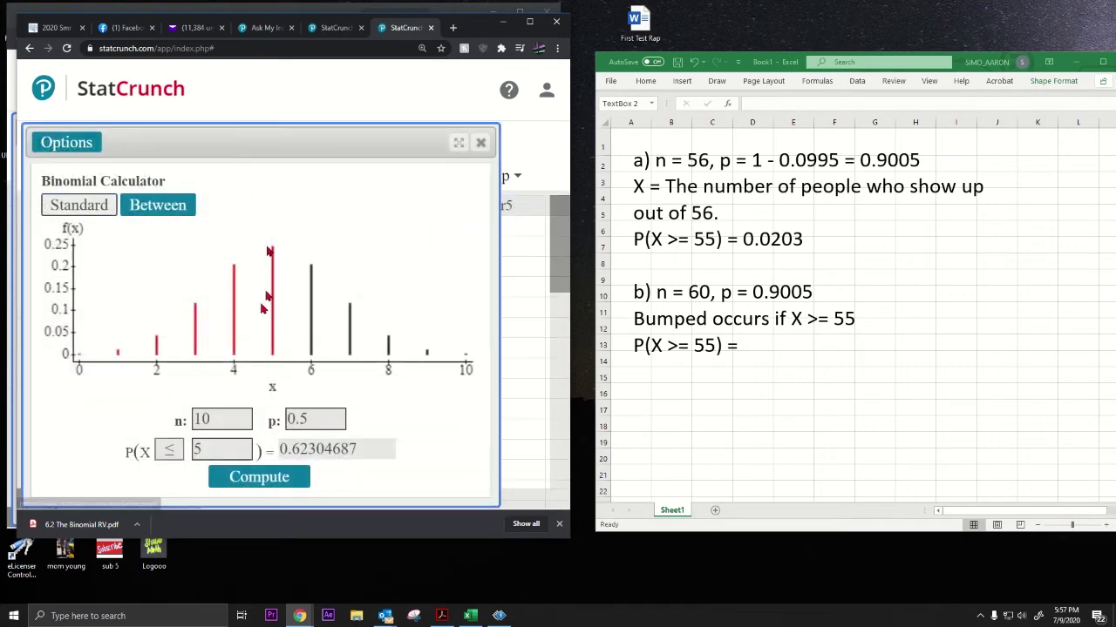
Step: Compute P(X ≥ 55) for n 60, p .9005, giving 0.44225703
{"action": "double_click", "coordinate": [201, 419]}
{"action": "type", "text": "60"}
{"action": "key", "text": "Tab"}
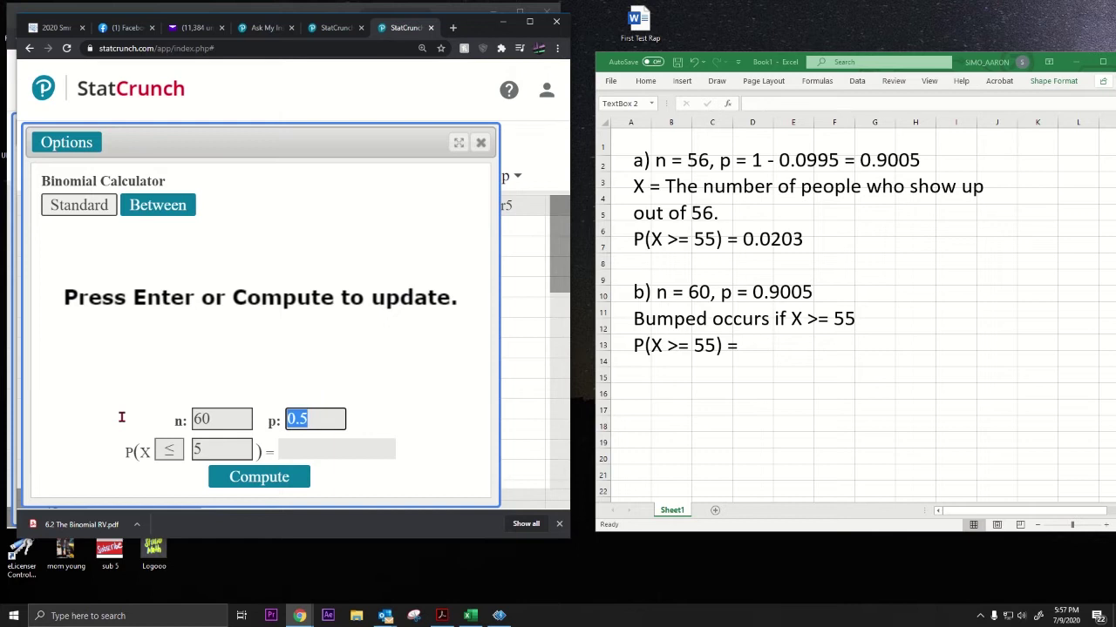
{"action": "type", "text": ".9005"}
{"action": "key", "text": "Tab"}
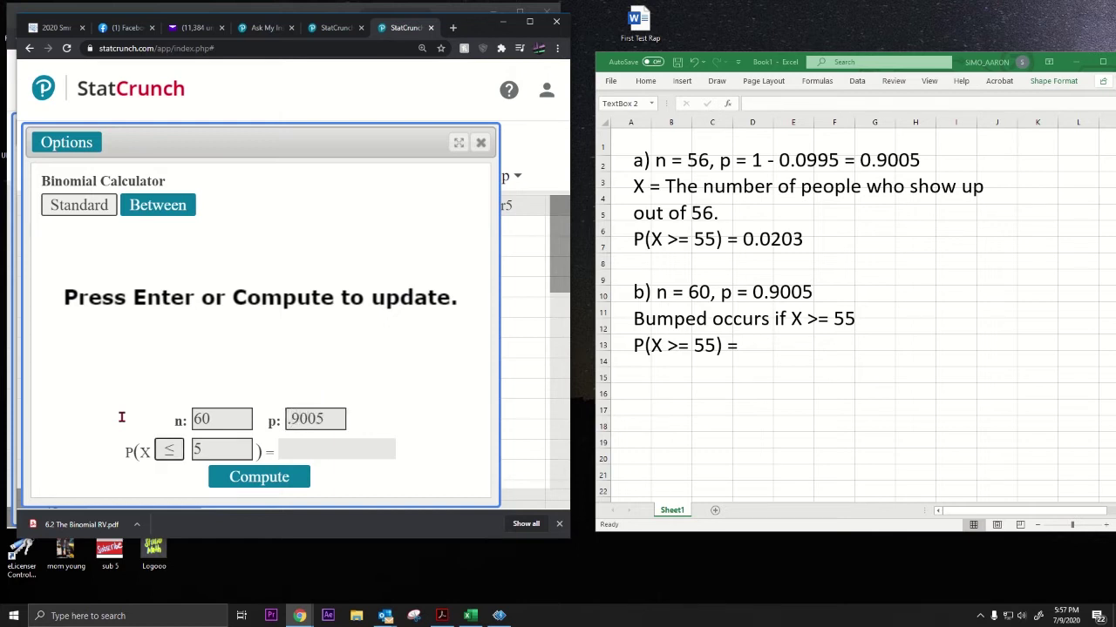
{"action": "left_click", "coordinate": [170, 451]}
{"action": "left_click", "coordinate": [183, 497]}
{"action": "left_click", "coordinate": [214, 455]}
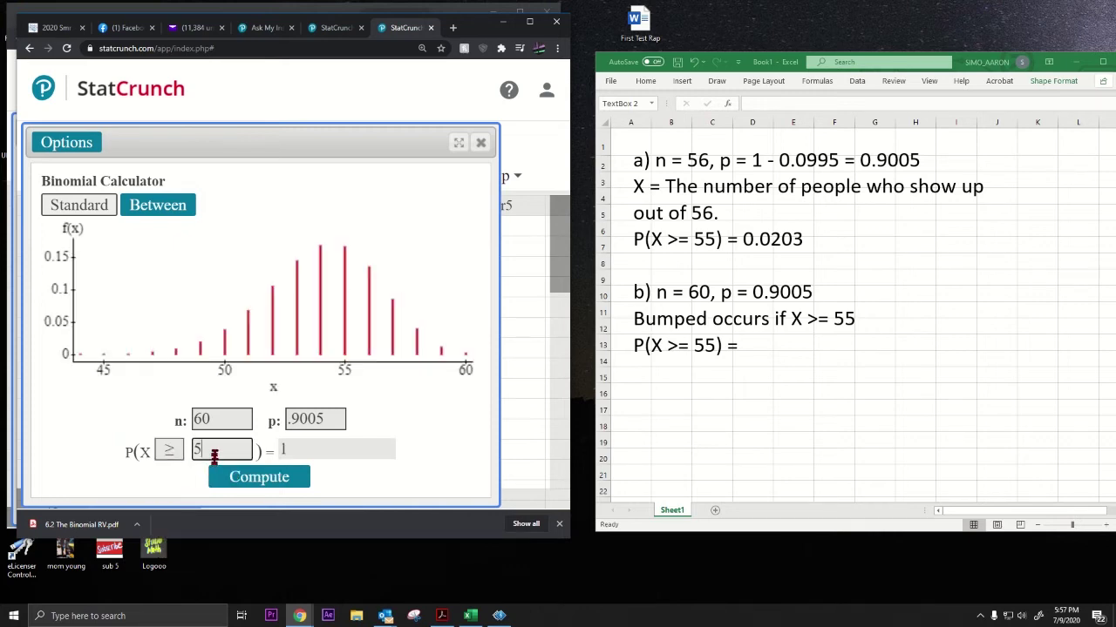
{"action": "type", "text": "5"}
{"action": "left_click", "coordinate": [249, 478]}
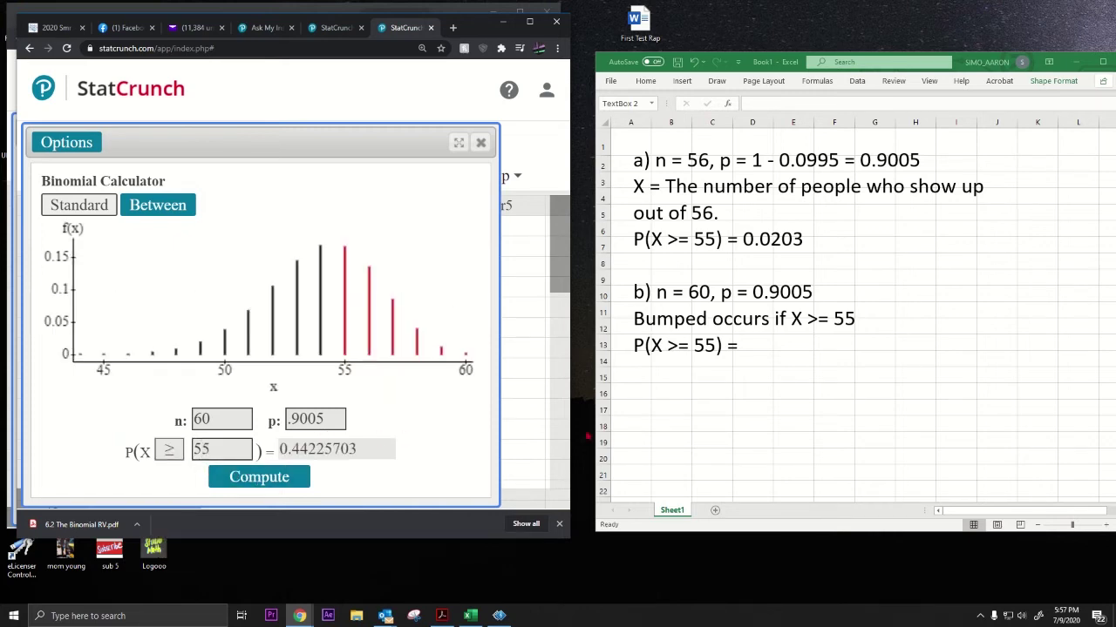
{"action": "left_click", "coordinate": [748, 346]}
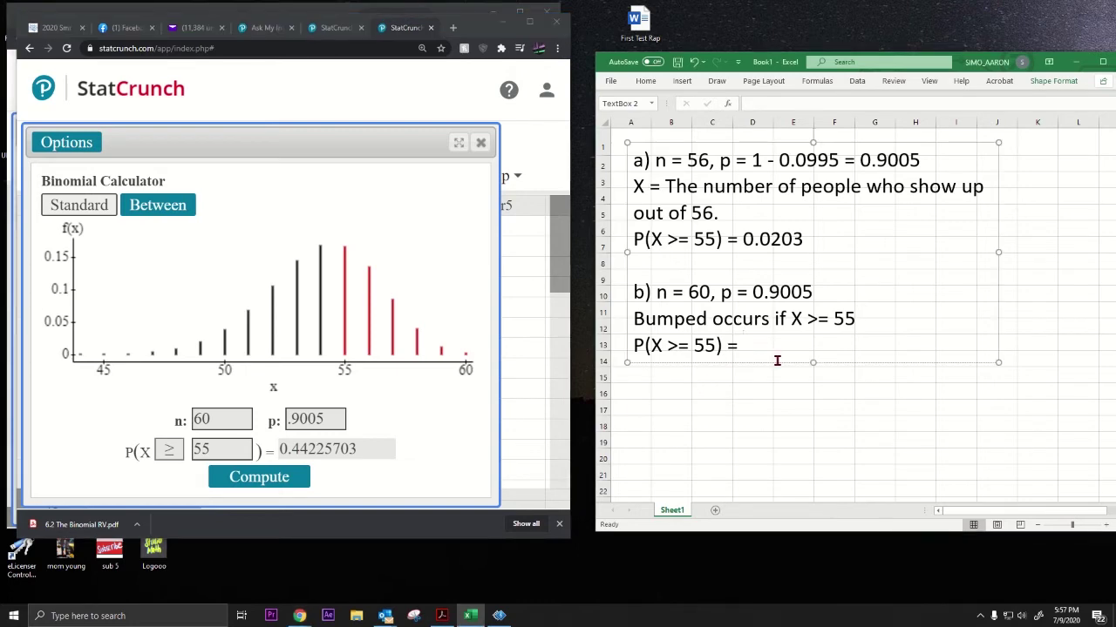
Step: Record 0.4423 in the notes and submit 0.4423 as the part (b) answer
{"action": "type", "text": "0.4423"}
{"action": "left_click_drag", "start_coordinate": [798, 347], "coordinate": [745, 347]}
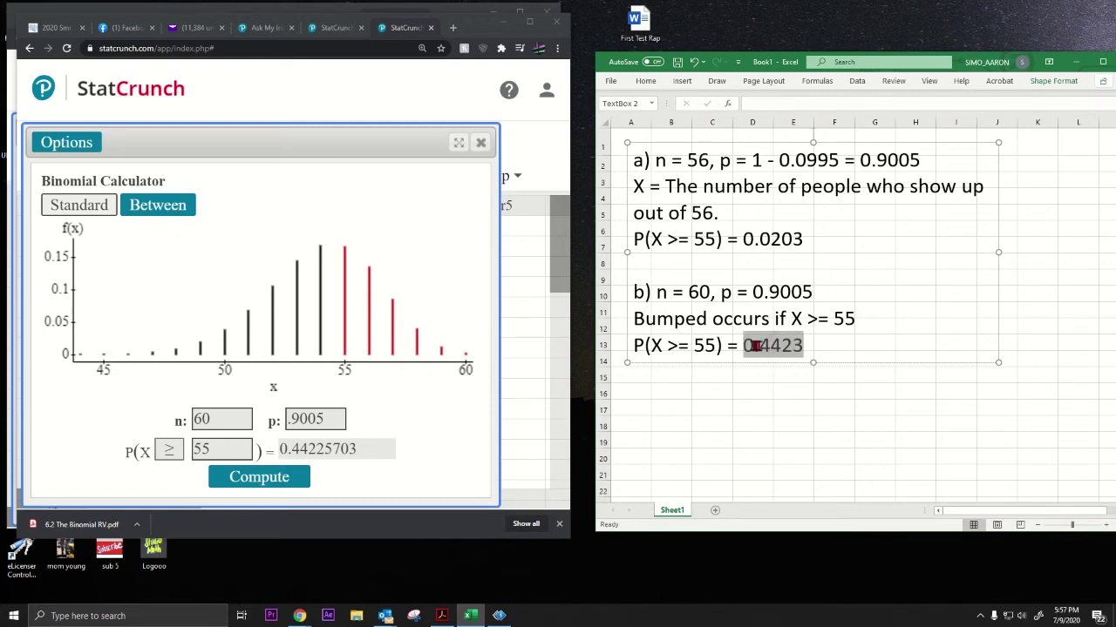
{"action": "left_click", "coordinate": [266, 27]}
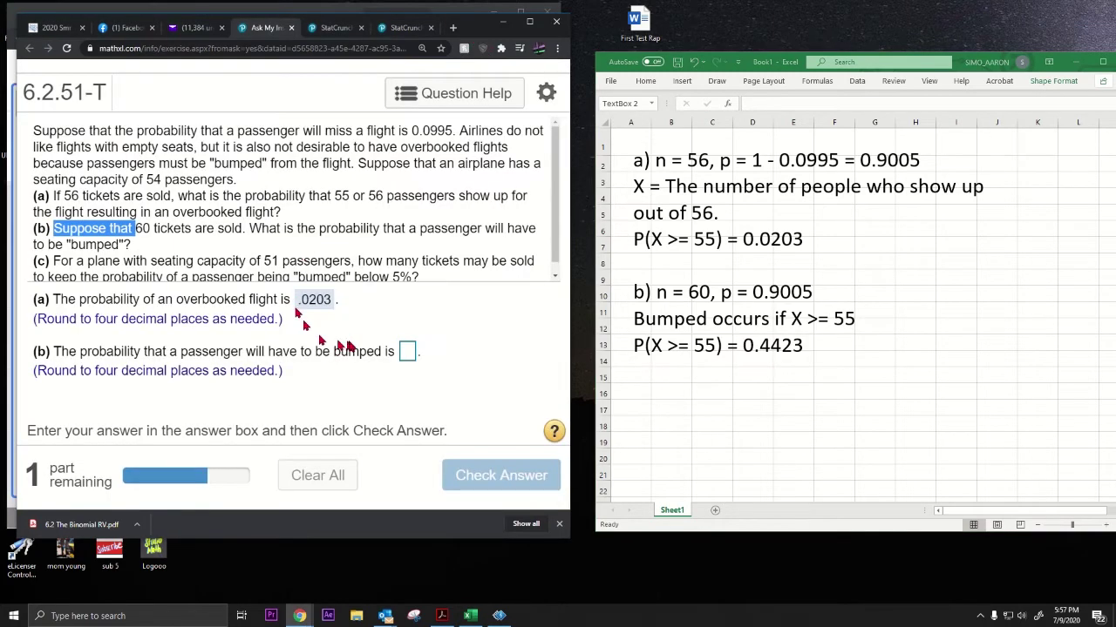
{"action": "left_click", "coordinate": [406, 351]}
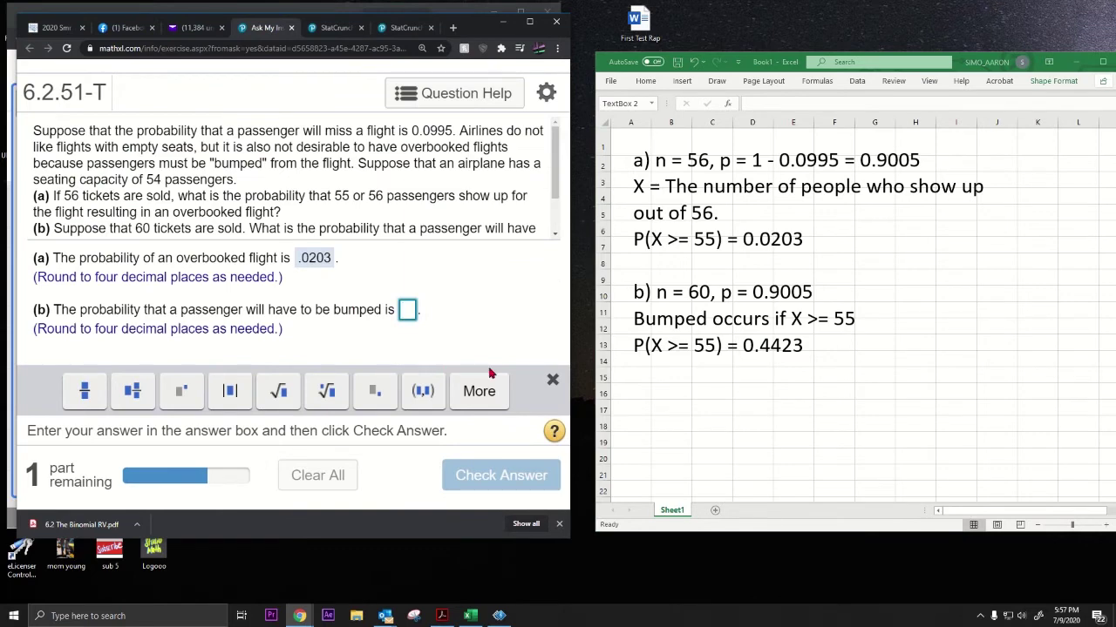
{"action": "type", "text": "0.4423"}
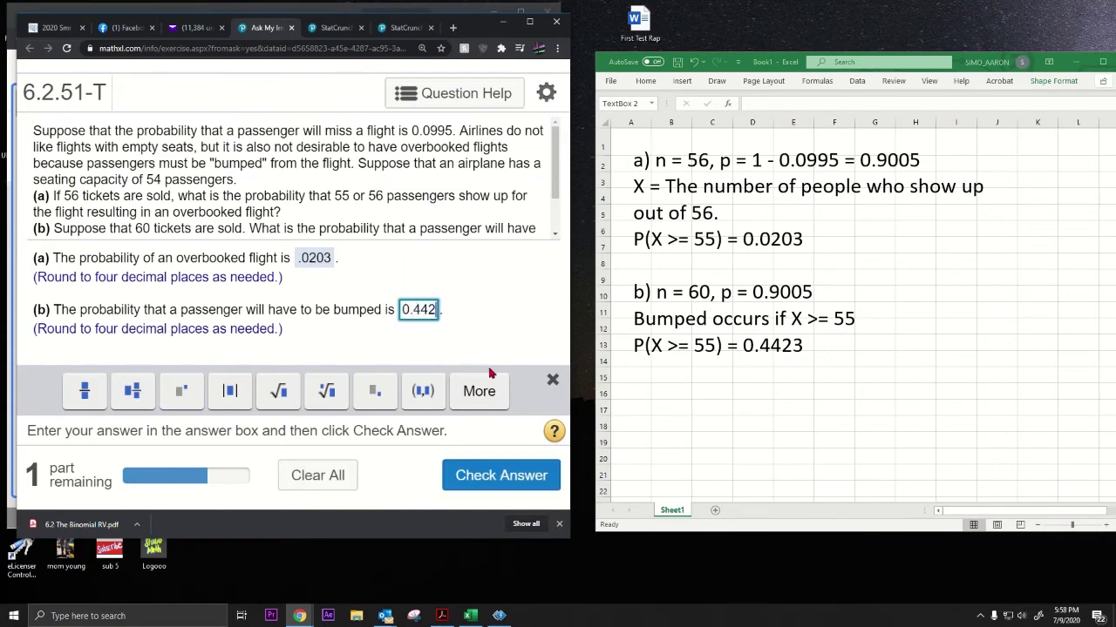
{"action": "key", "text": "Return"}
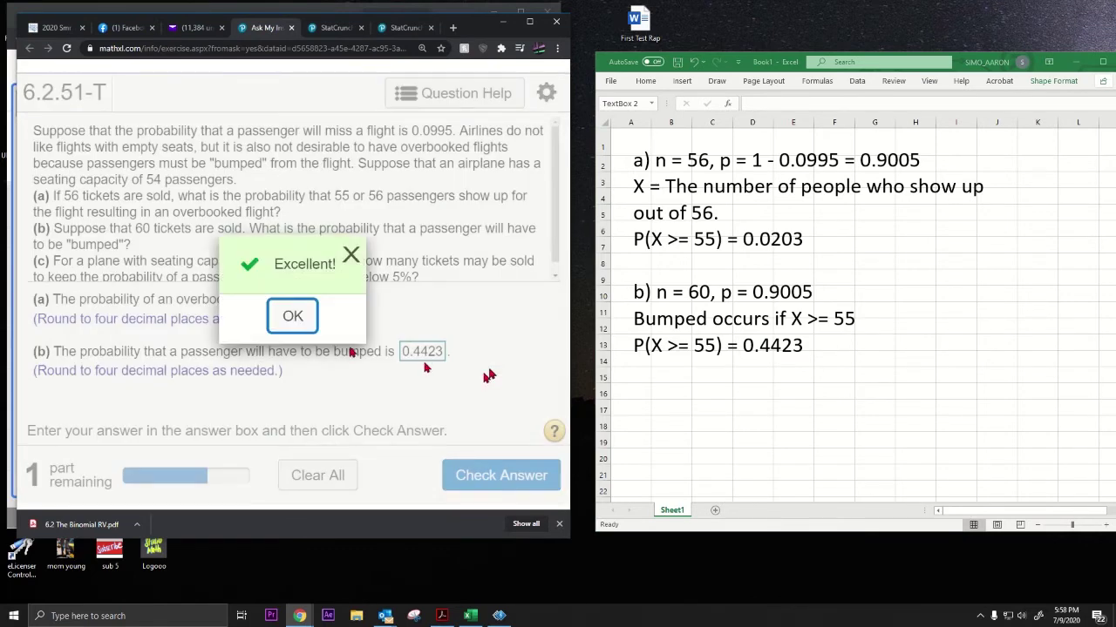
{"action": "left_click", "coordinate": [278, 319]}
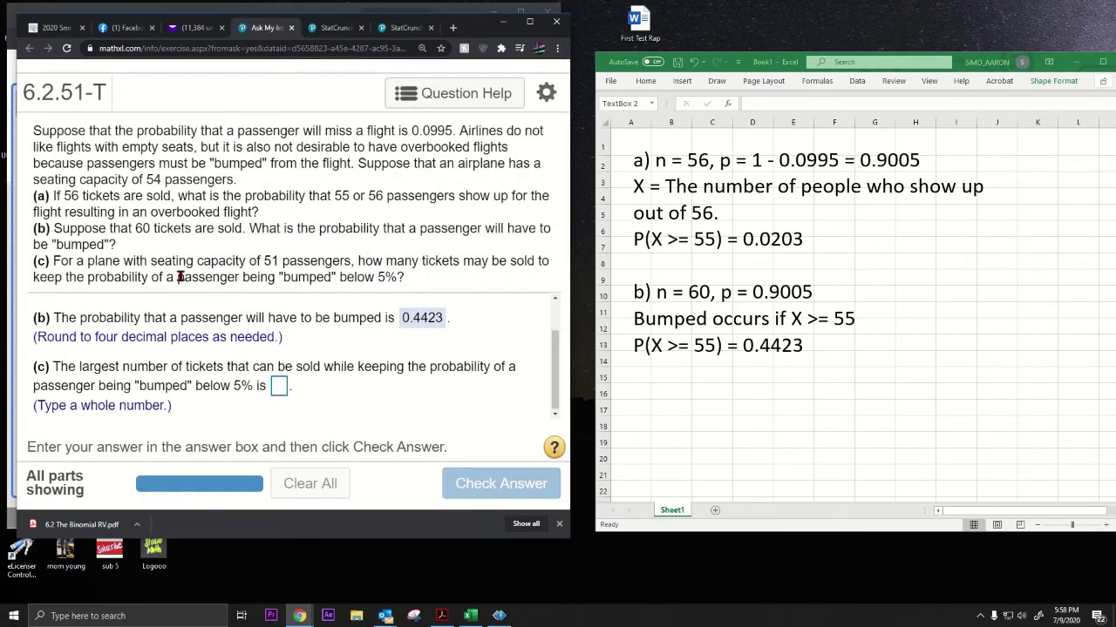
Step: Highlight the part (c) question and start notes 'c) n = ? (51 seats), p = 0.9005'
{"action": "left_click_drag", "start_coordinate": [98, 260], "coordinate": [225, 267]}
{"action": "left_click_drag", "start_coordinate": [364, 260], "coordinate": [410, 285]}
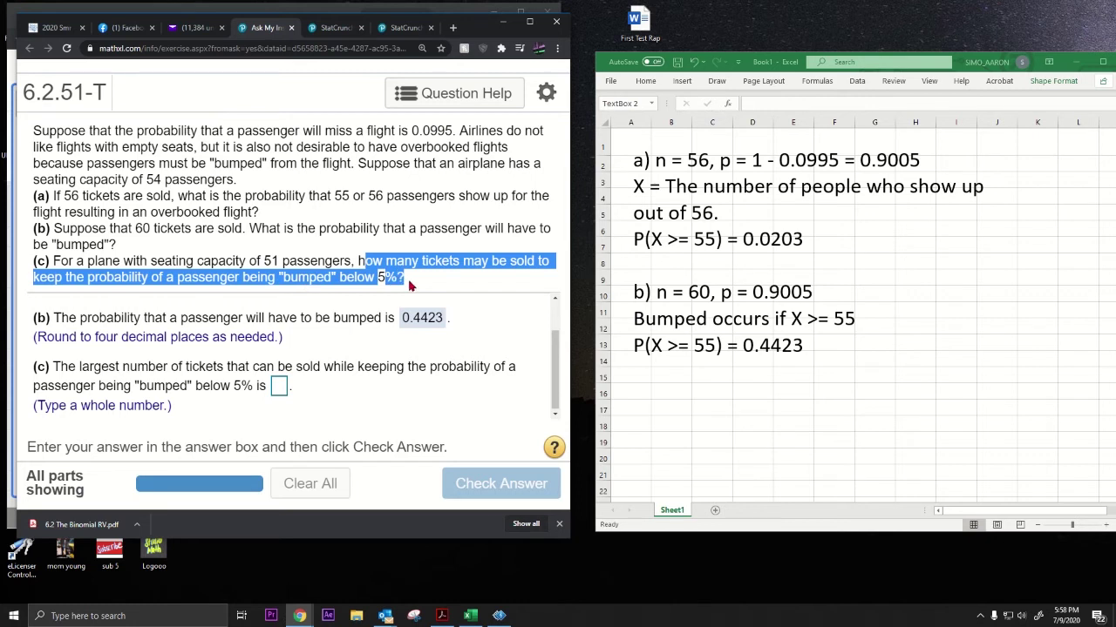
{"action": "double_click", "coordinate": [772, 345]}
{"action": "left_click", "coordinate": [807, 346]}
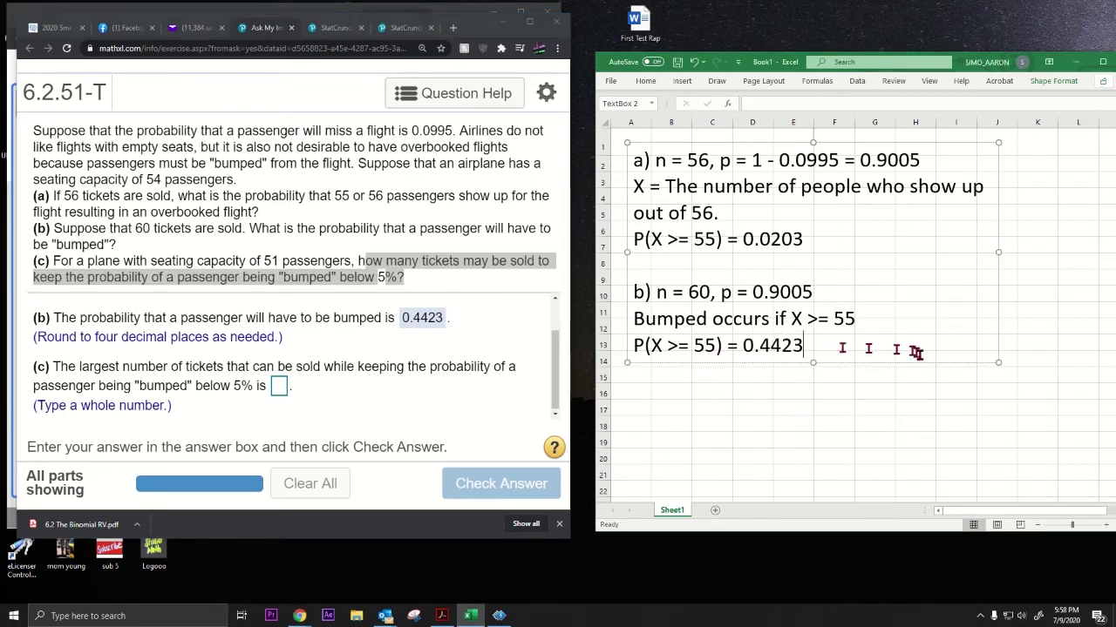
{"action": "key", "text": "Return"}
{"action": "key", "text": "Return"}
{"action": "type", "text": "c) "}
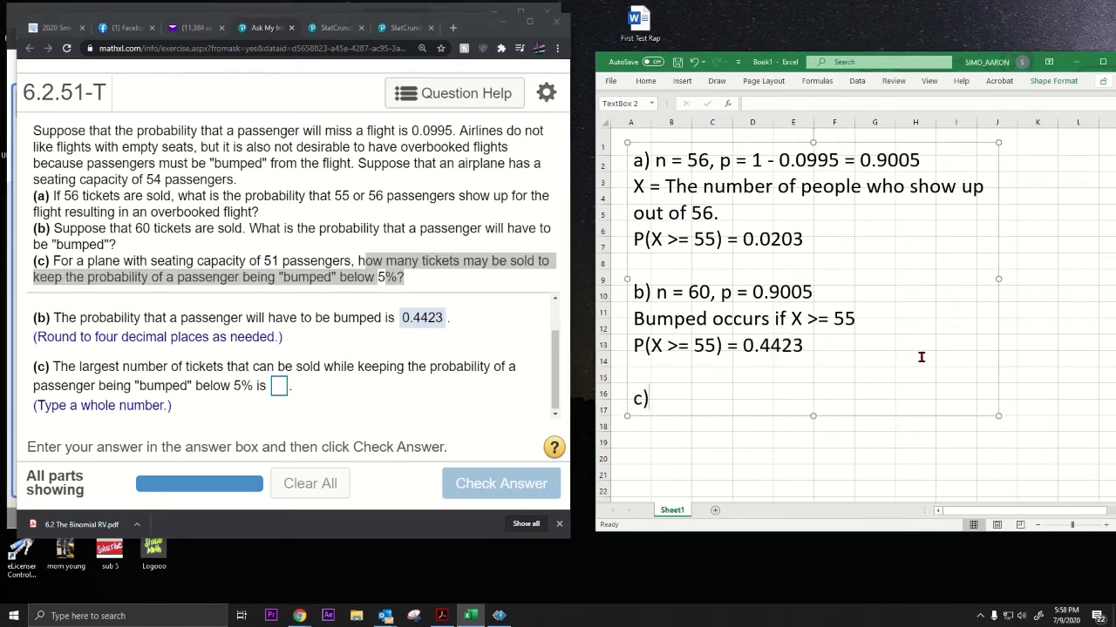
{"action": "type", "text": "n = ? (51 seats),"}
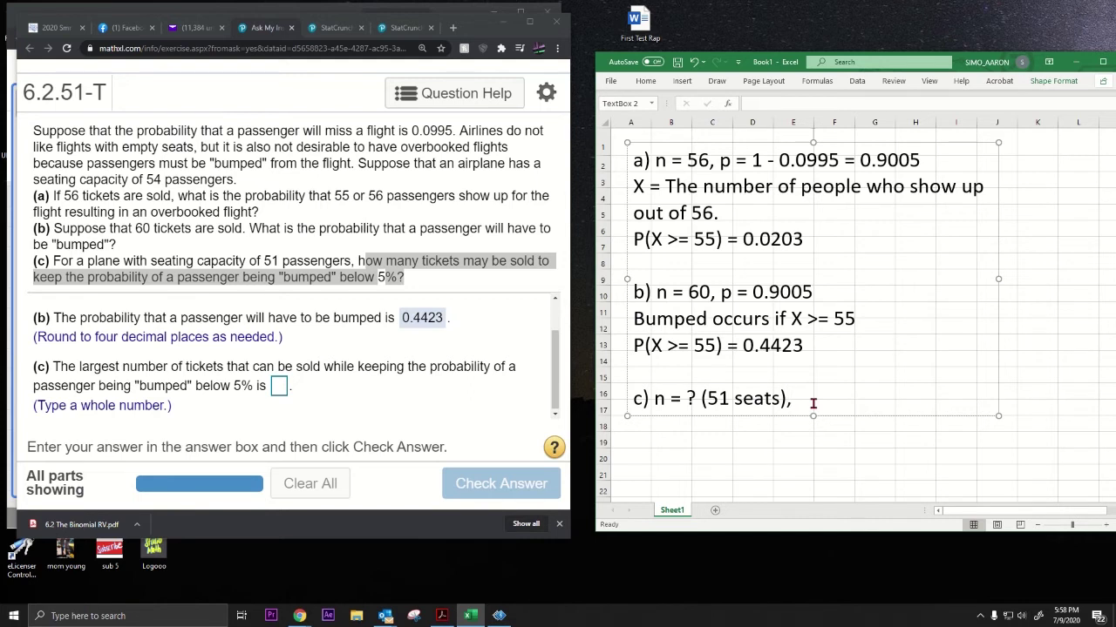
{"action": "type", "text": "p = 0.9005"}
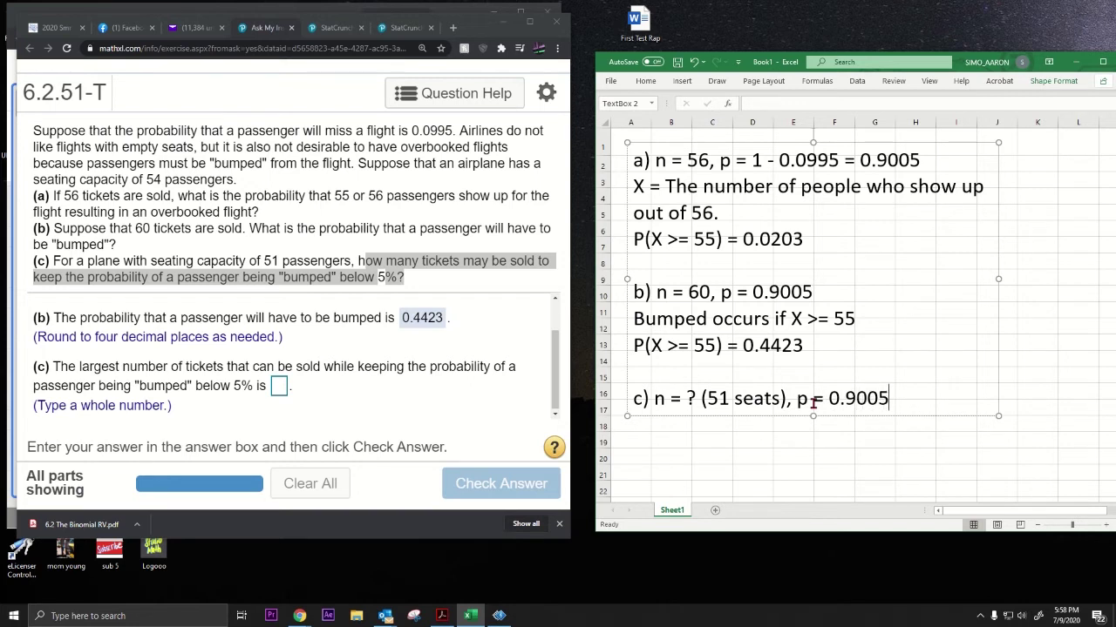
{"action": "key", "text": "Return"}
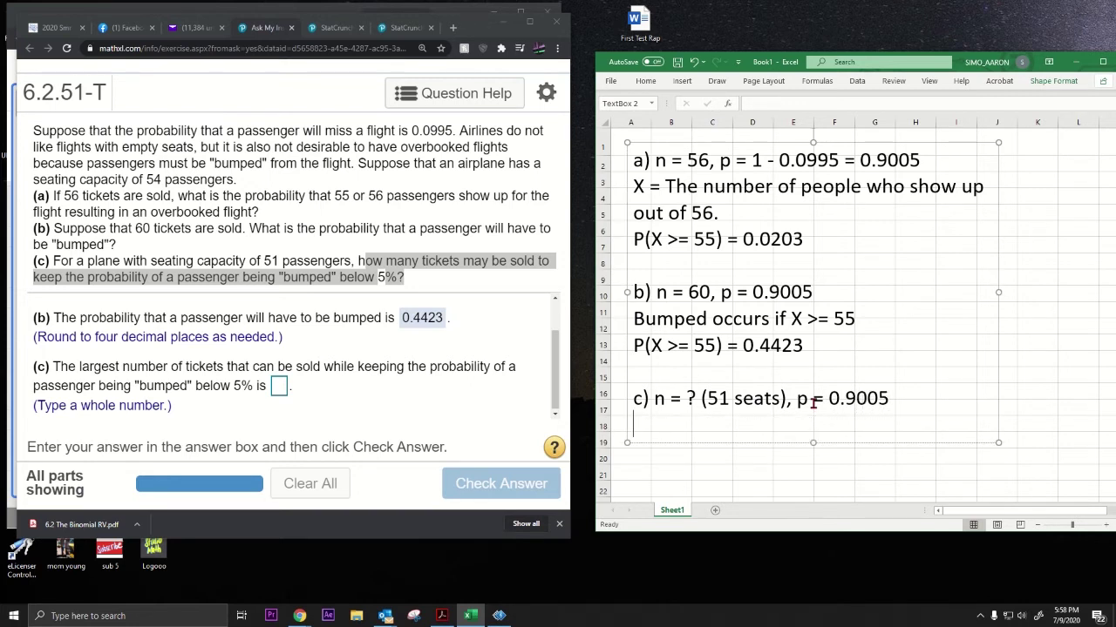
Step: List trial ticket counts 'n = 52, 53, 54, 55, 56, 57' and mark the below-5% condition
{"action": "type", "text": "n = 52, 53, 54, 55, "}
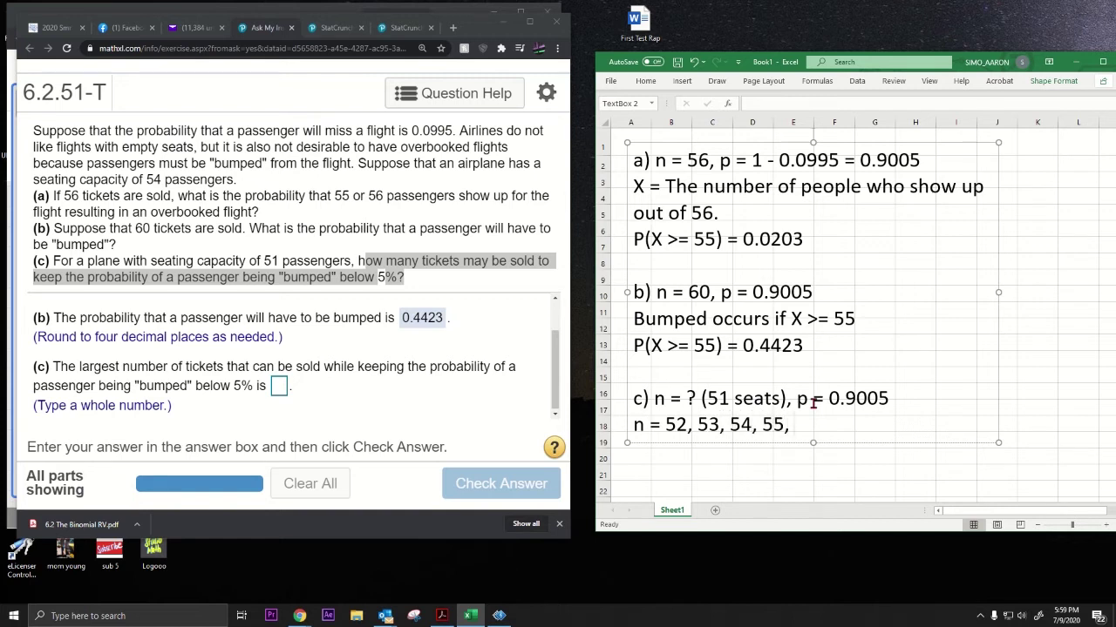
{"action": "type", "text": "56, 57,"}
{"action": "left_click", "coordinate": [340, 279]}
{"action": "left_click_drag", "start_coordinate": [340, 279], "coordinate": [405, 279]}
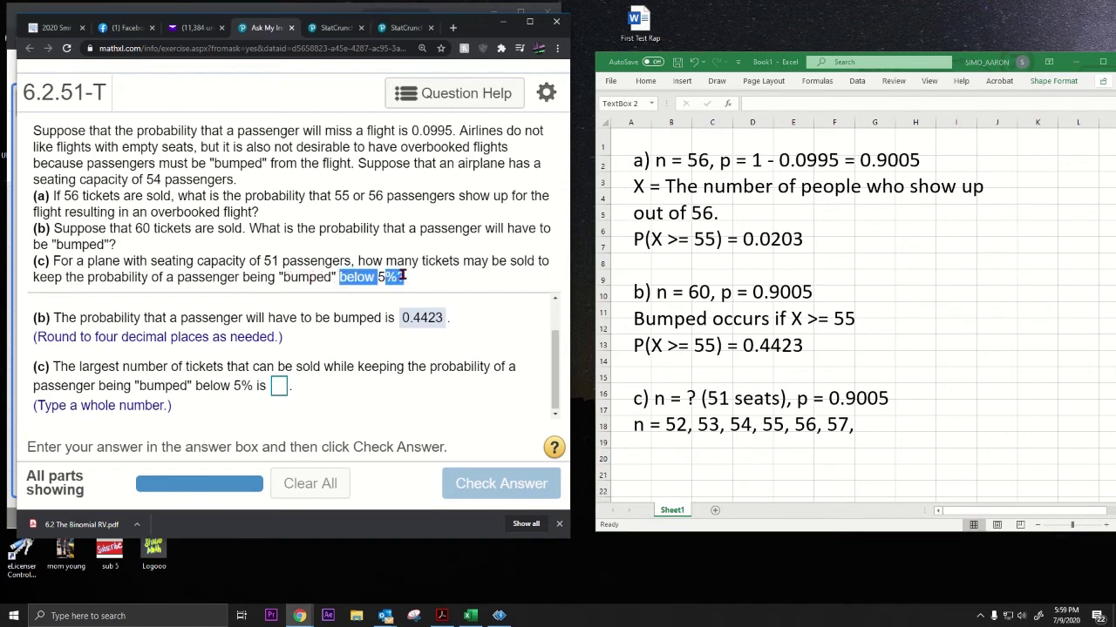
{"action": "left_click", "coordinate": [679, 434]}
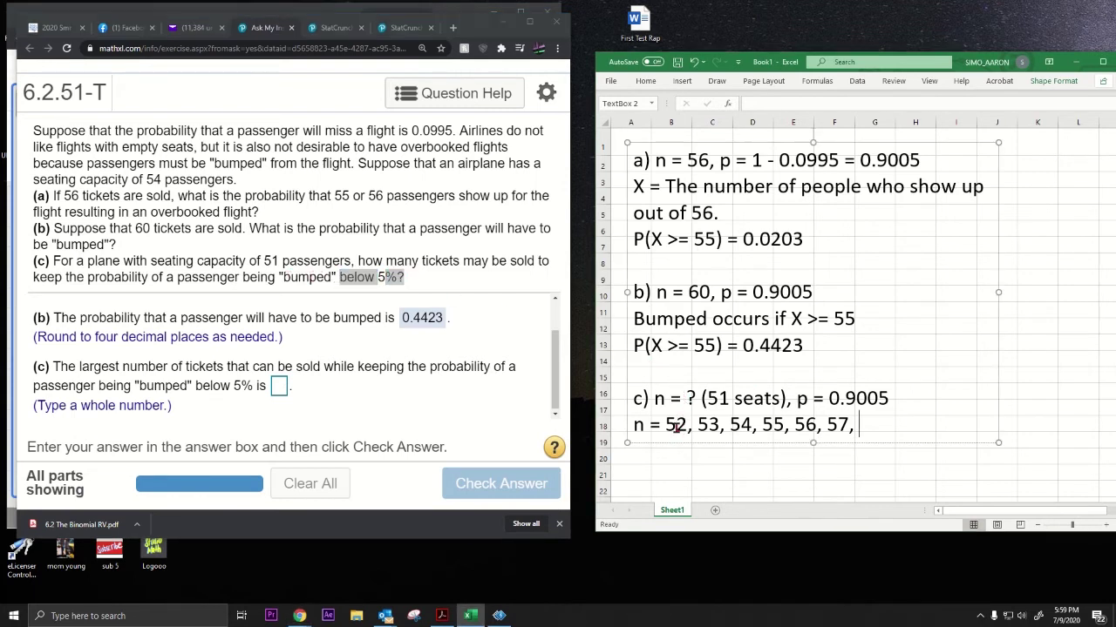
{"action": "left_click_drag", "start_coordinate": [666, 426], "coordinate": [863, 424]}
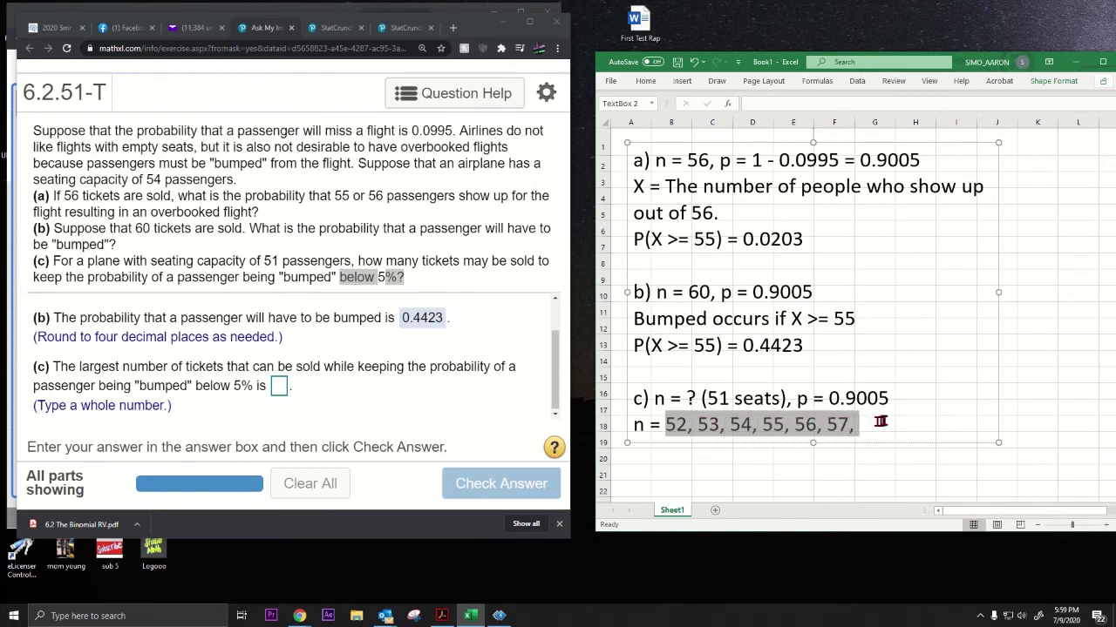
{"action": "left_click", "coordinate": [880, 424]}
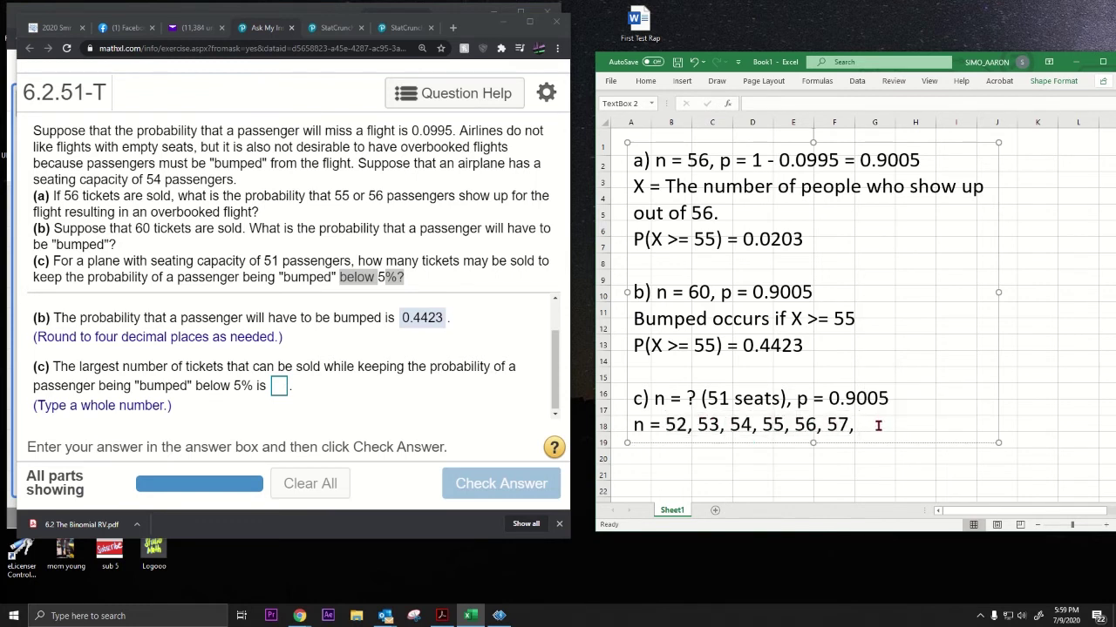
{"action": "key", "text": "Return"}
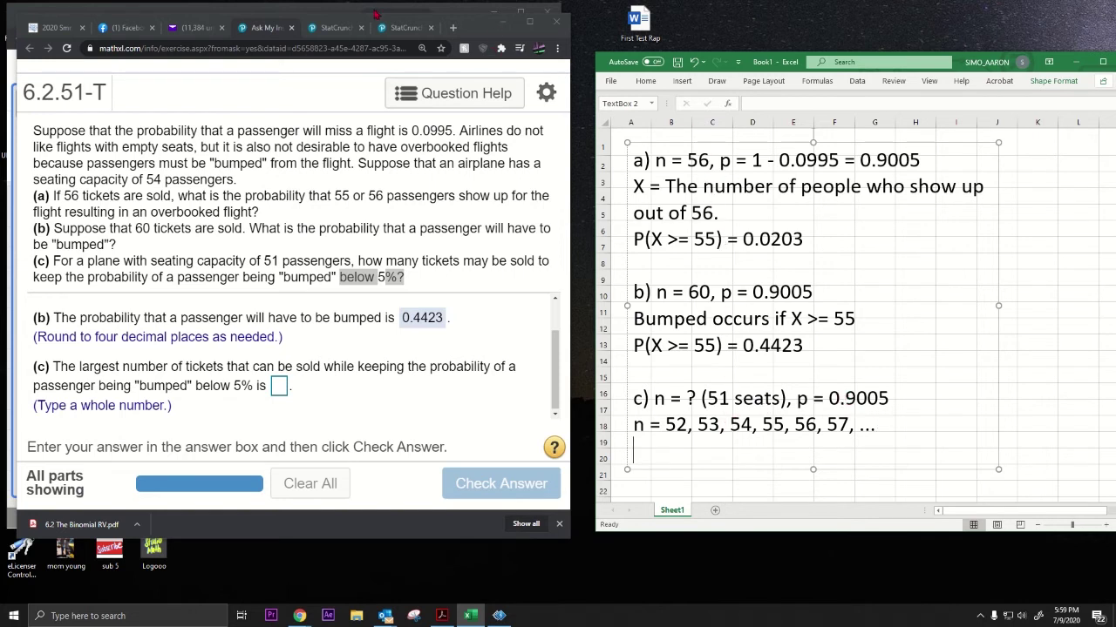
Step: Close the Binomial Calculator and reopen it from StatCrunch's hidden results list
{"action": "left_click", "coordinate": [401, 28]}
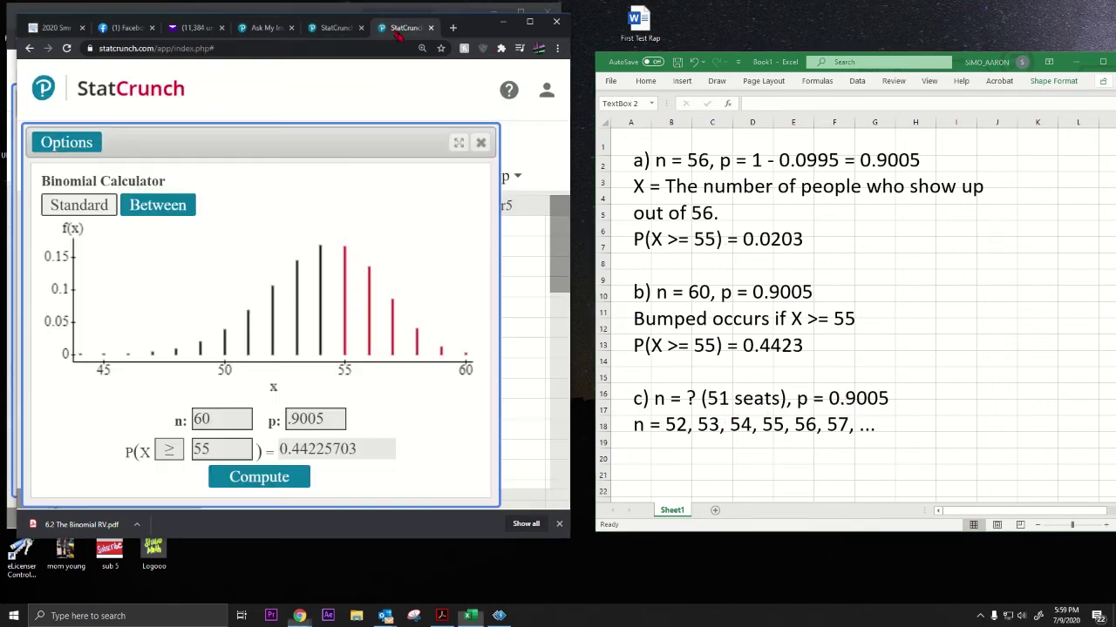
{"action": "left_click", "coordinate": [480, 144]}
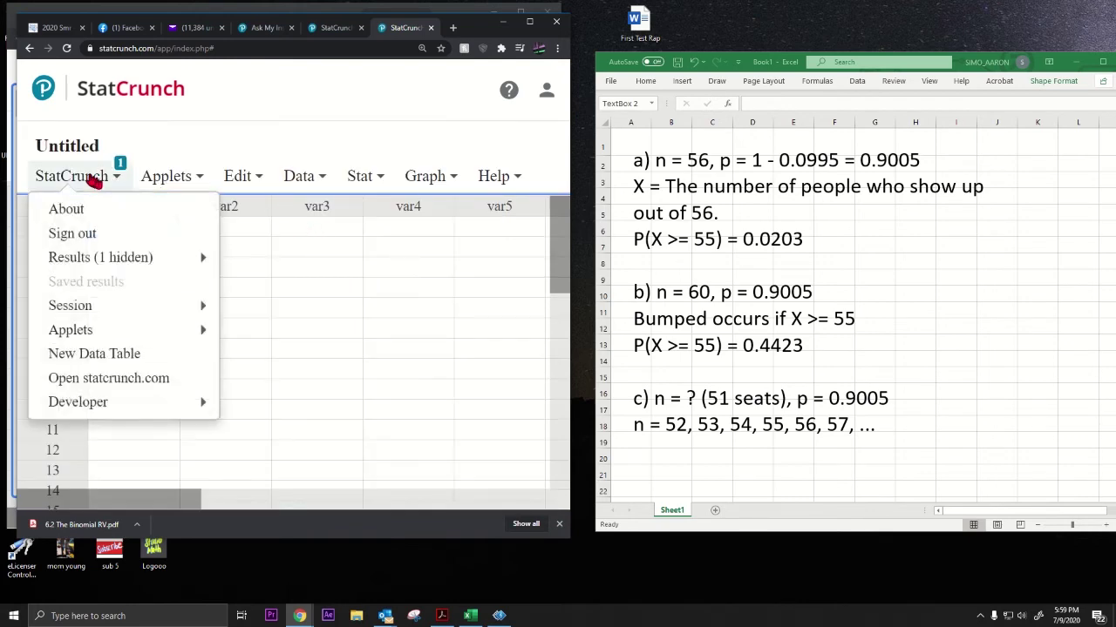
{"action": "left_click", "coordinate": [87, 178]}
{"action": "left_click", "coordinate": [90, 180]}
{"action": "left_click", "coordinate": [87, 179]}
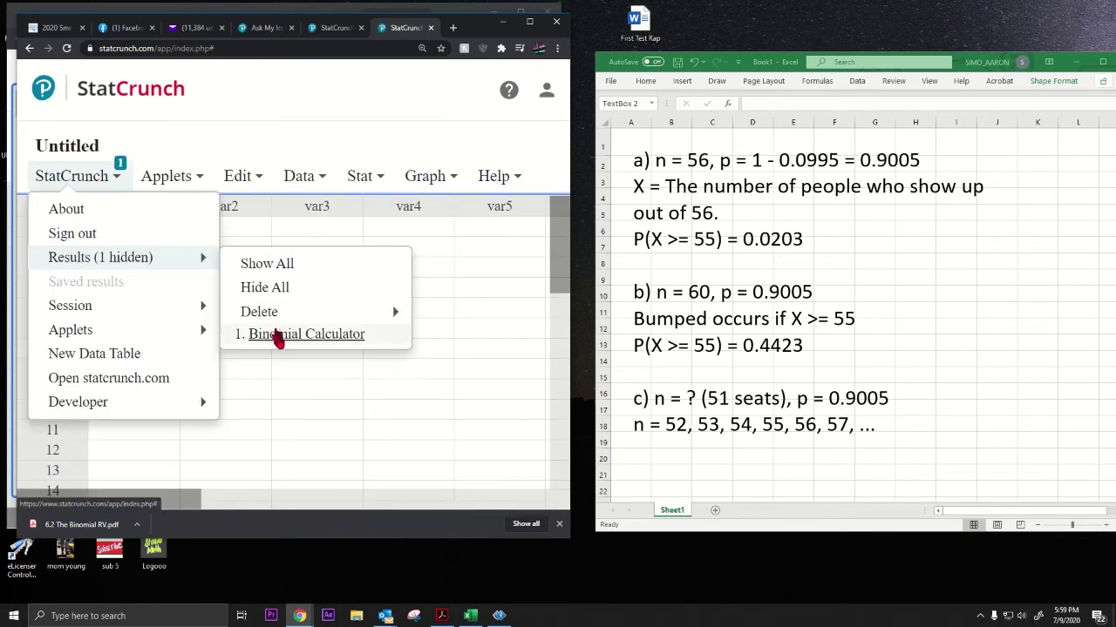
{"action": "left_click", "coordinate": [277, 332]}
Step: Change the cutoff to P(X ≥ 52), clear the n field, and return to the MathXL exercise
{"action": "left_click_drag", "start_coordinate": [218, 390], "coordinate": [178, 395]}
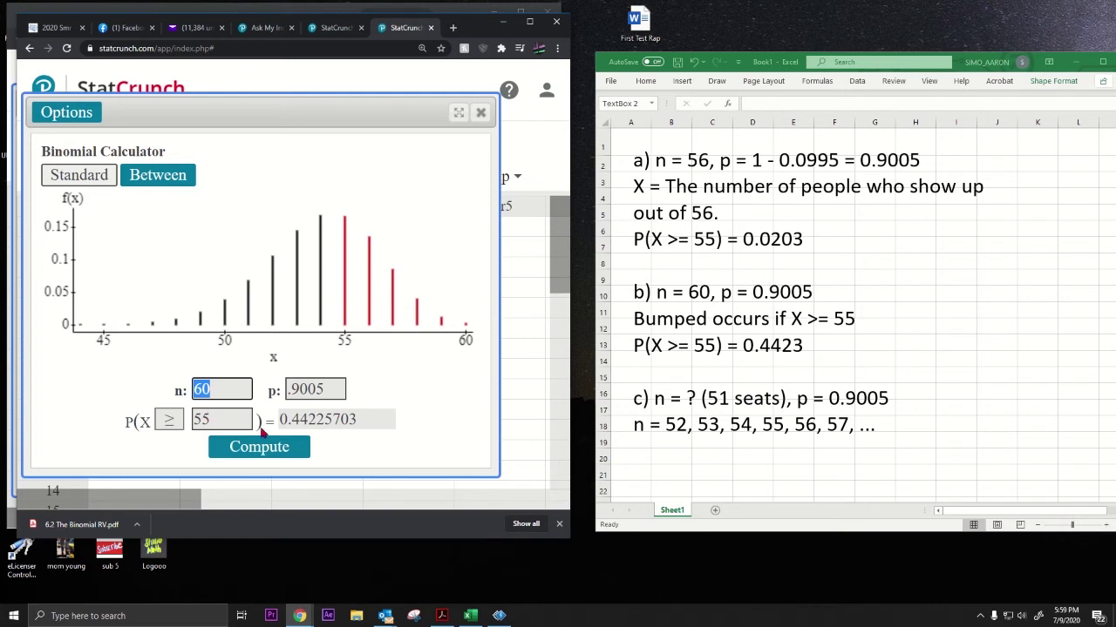
{"action": "double_click", "coordinate": [213, 420]}
{"action": "type", "text": "52"}
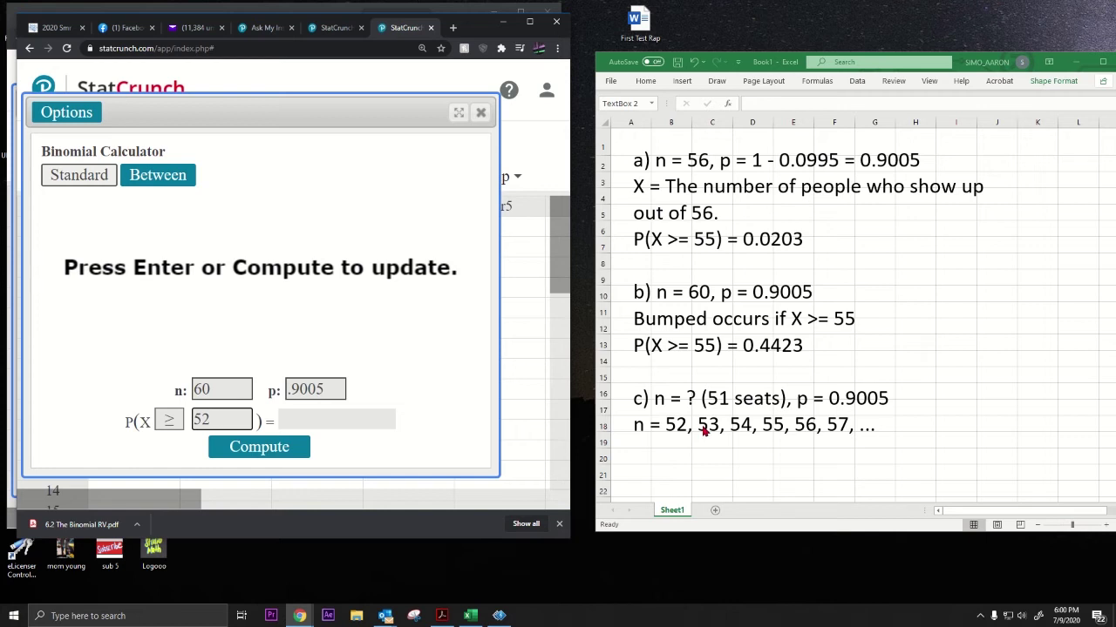
{"action": "double_click", "coordinate": [220, 390]}
{"action": "type", "text": "6"}
{"action": "key", "text": "BackSpace"}
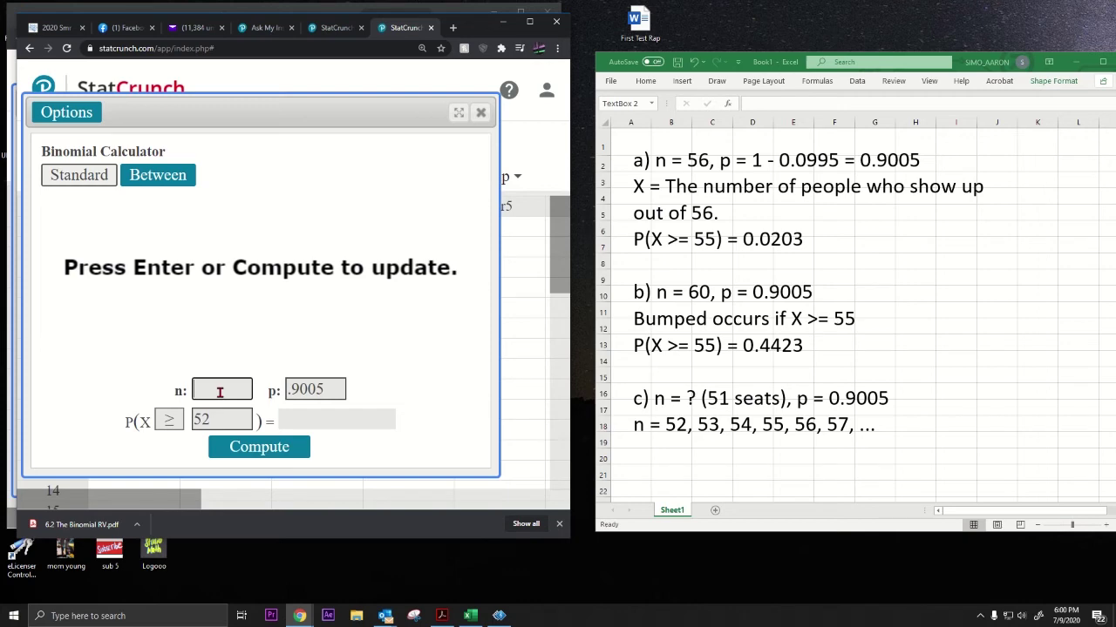
{"action": "left_click", "coordinate": [276, 29]}
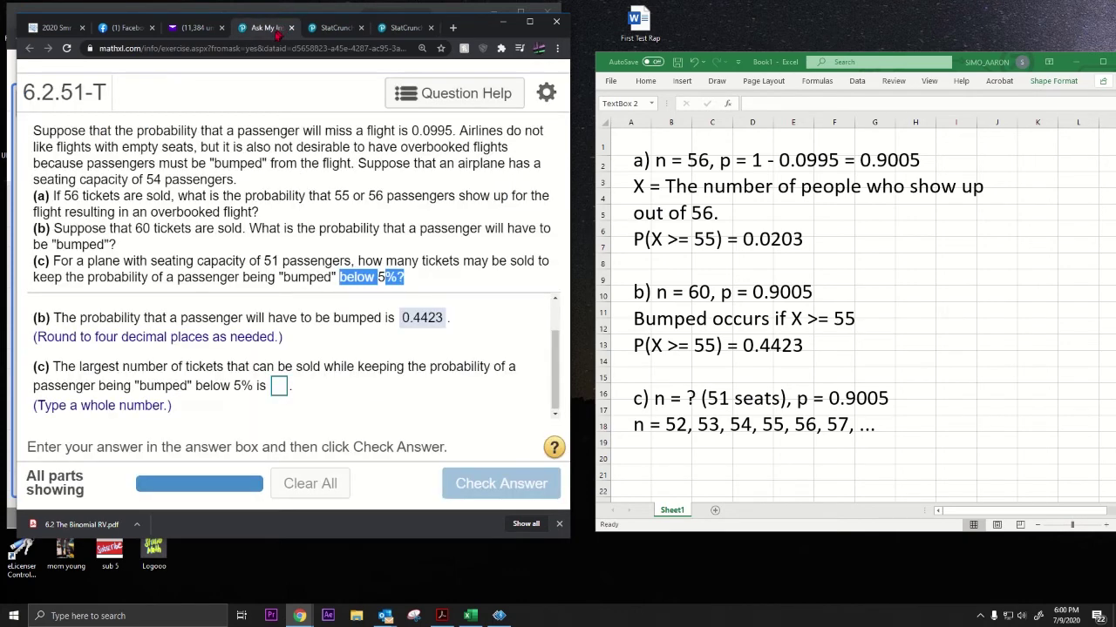
Step: Reread part (c)'s tickets-sold question, then check the 52 cutoff in the StatCrunch calculator
{"action": "left_click_drag", "start_coordinate": [122, 366], "coordinate": [261, 384]}
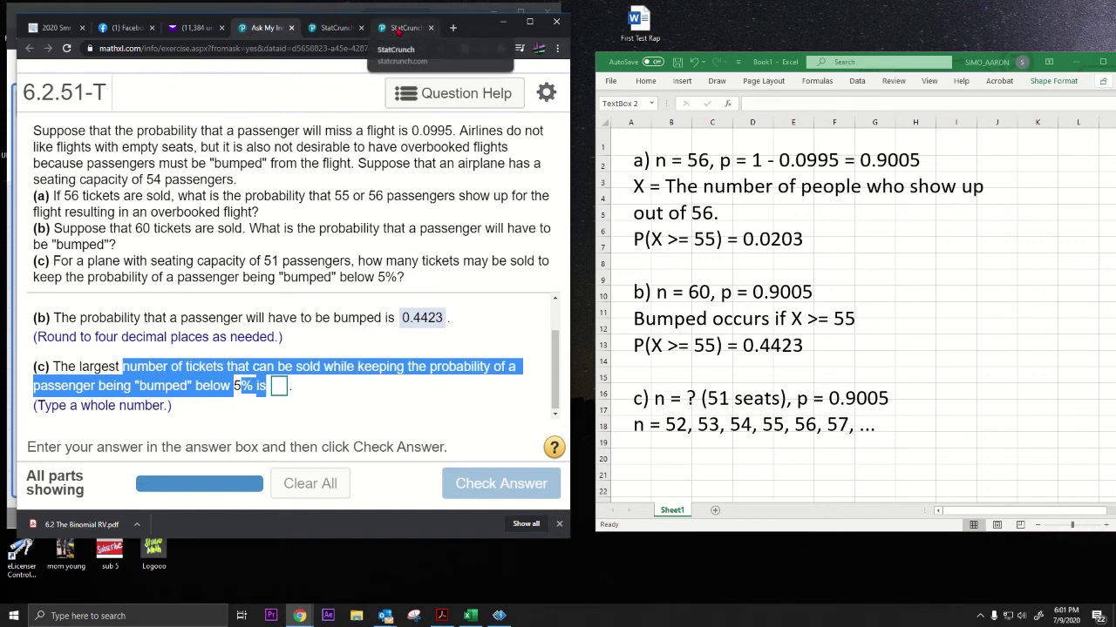
{"action": "left_click", "coordinate": [401, 27]}
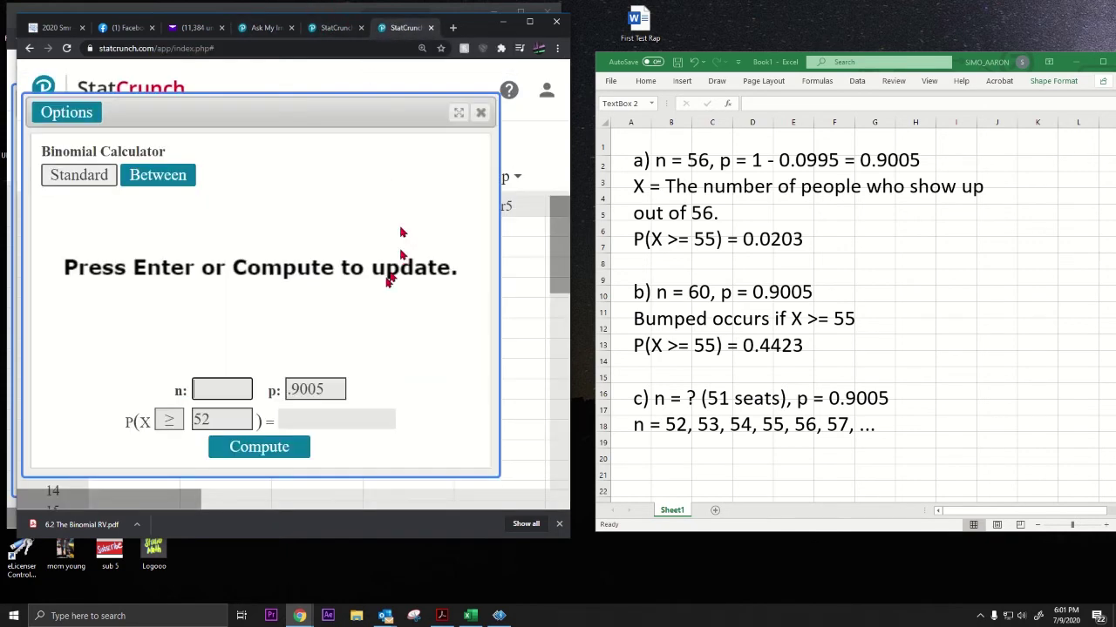
{"action": "double_click", "coordinate": [195, 421]}
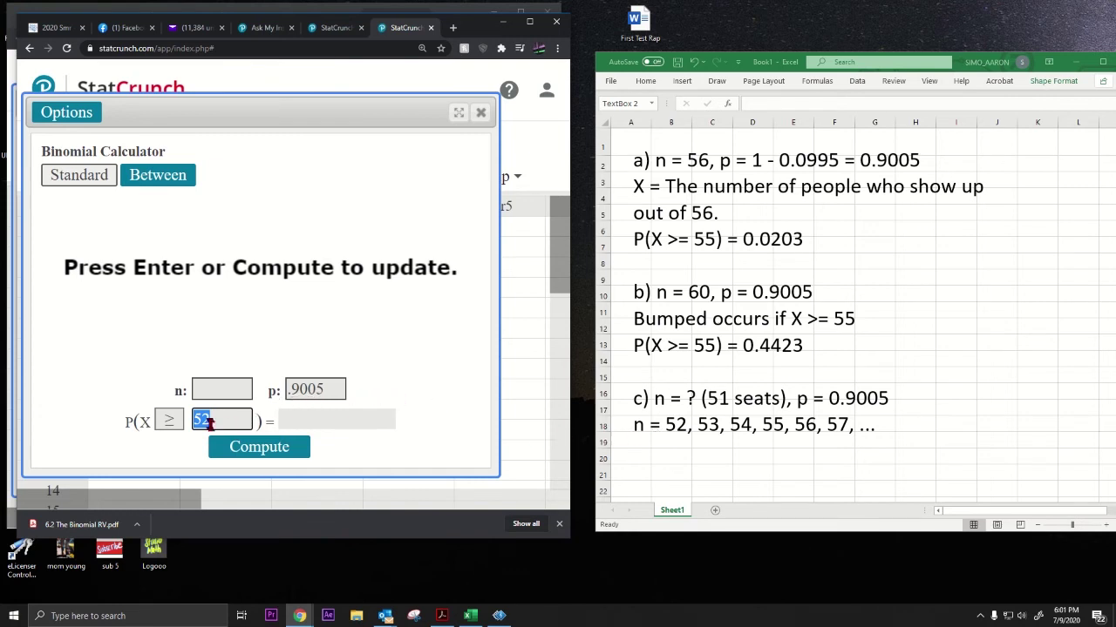
{"action": "left_click", "coordinate": [708, 399]}
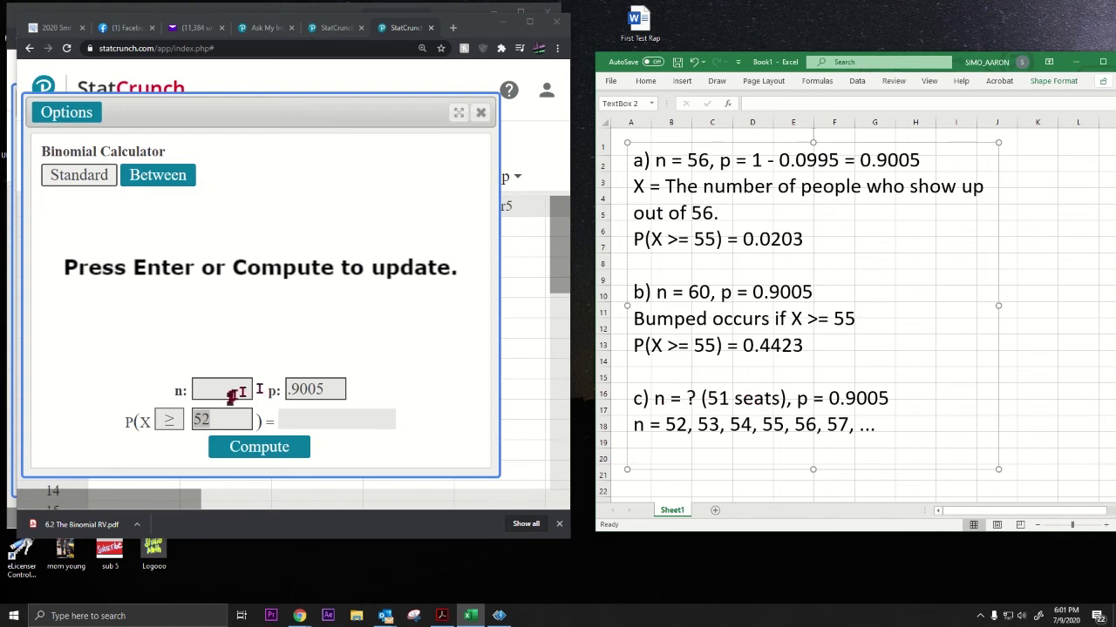
Step: Select the 52 cutoff value in the StatCrunch calculator
{"action": "left_click", "coordinate": [217, 420]}
{"action": "left_click", "coordinate": [217, 421]}
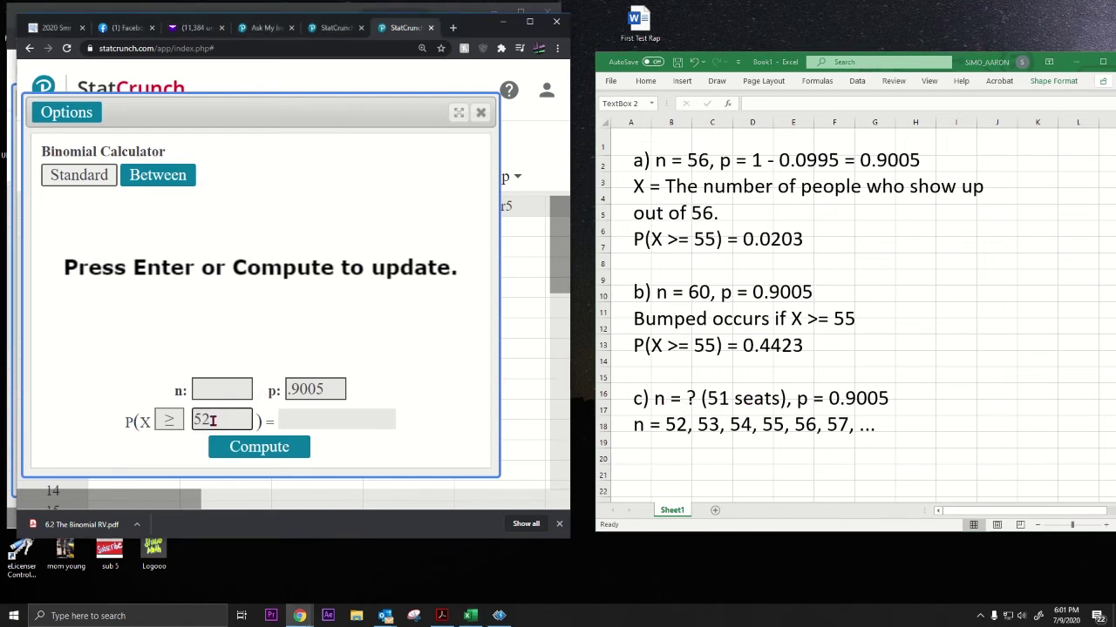
{"action": "left_click_drag", "start_coordinate": [212, 421], "coordinate": [196, 420]}
Step: In the Excel notes, start a new line 'Bumped occurs if X >=' under the trial n values
{"action": "left_click", "coordinate": [760, 319]}
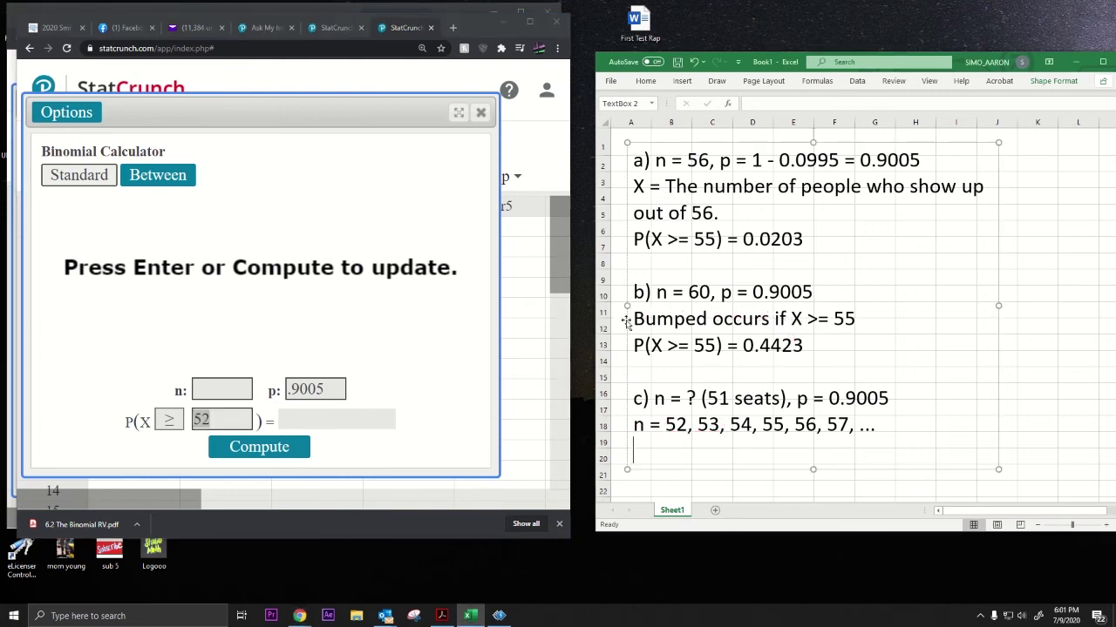
{"action": "left_click_drag", "start_coordinate": [631, 319], "coordinate": [846, 312]}
{"action": "left_click", "coordinate": [627, 444]}
{"action": "type", "text": "Bumped occus"}
{"action": "key", "text": "BackSpace"}
{"action": "type", "text": "rs"}
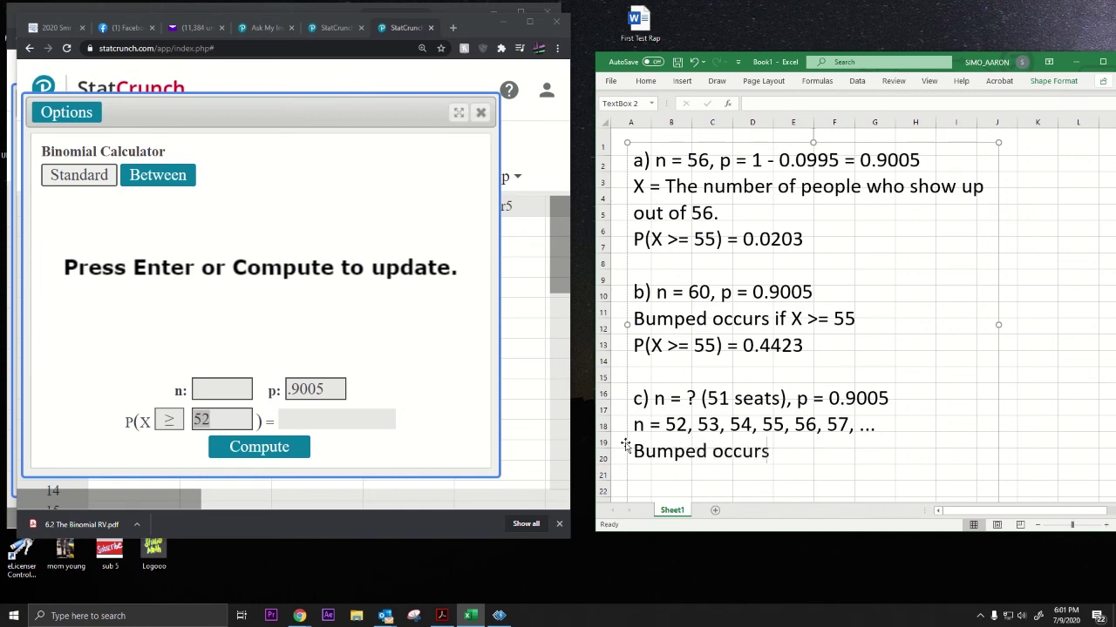
{"action": "type", "text": " if X>= 2"}
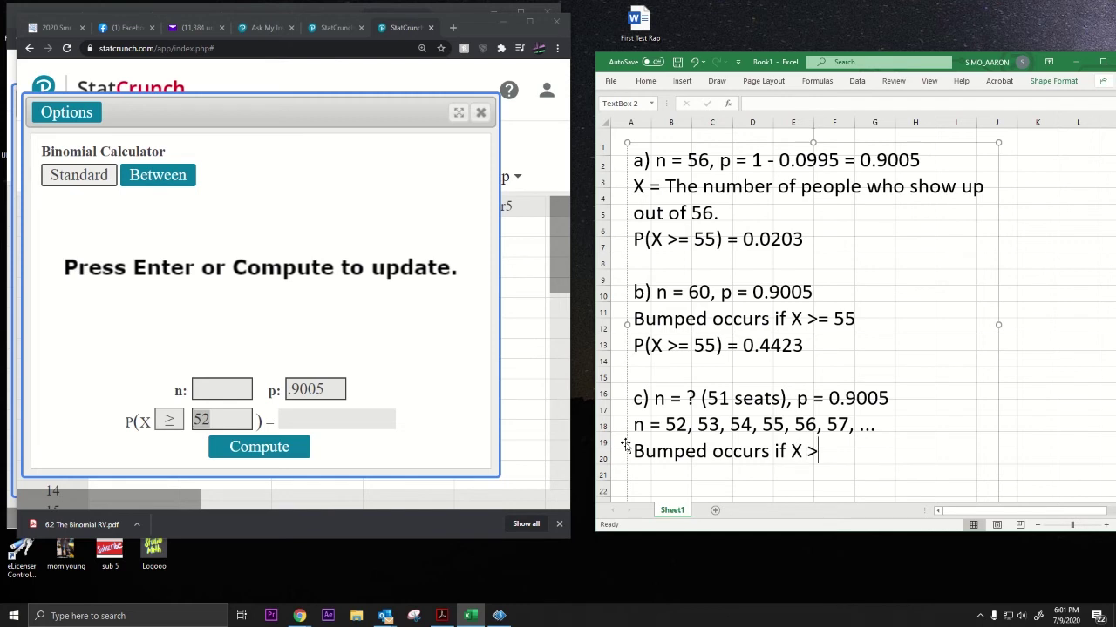